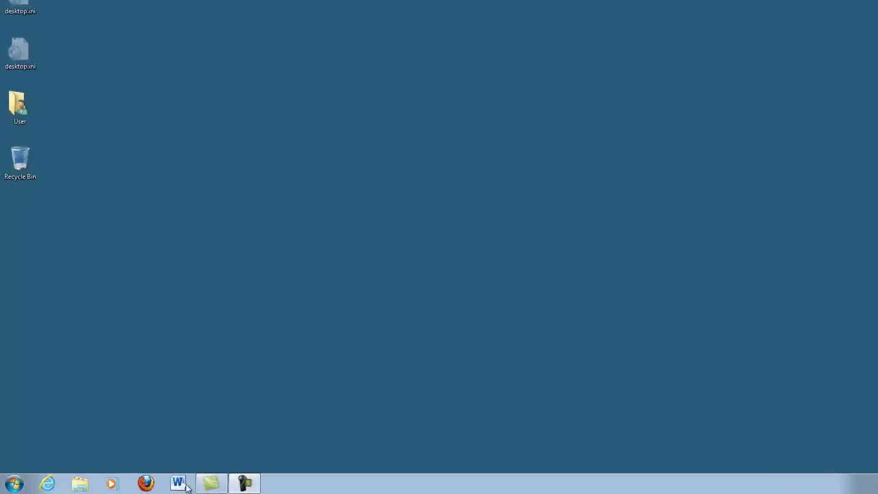
Open the Windows 7 Start menu to reach the Quartus II entries
click(13, 486)
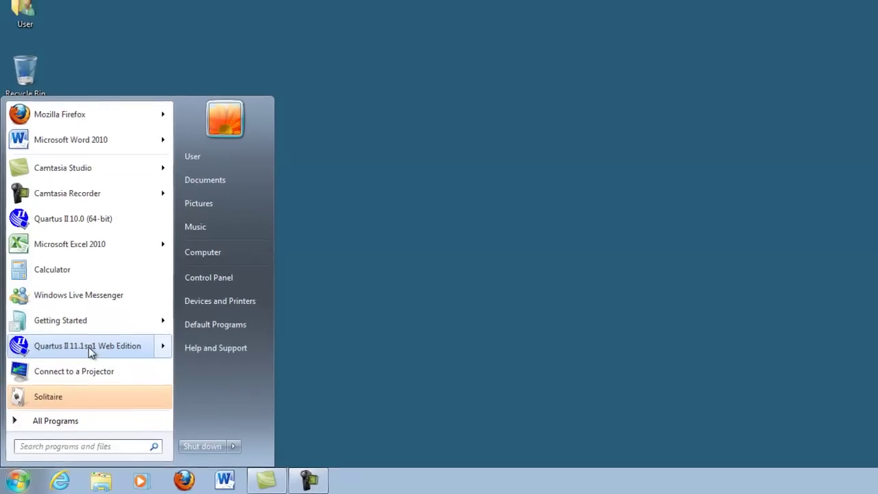
Launch Quartus II 10.0 and start a new project 'divider' in c:\altera\10.0\divider, creating the folder
mouse_move(96, 350)
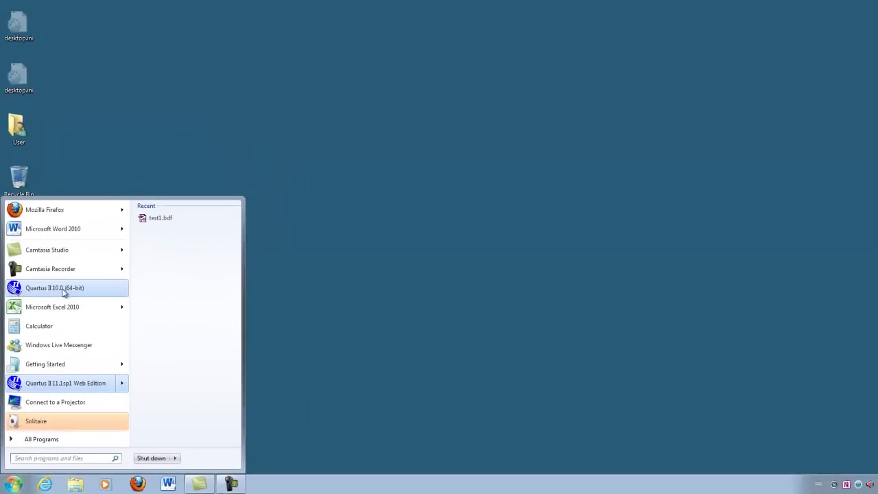
click(65, 249)
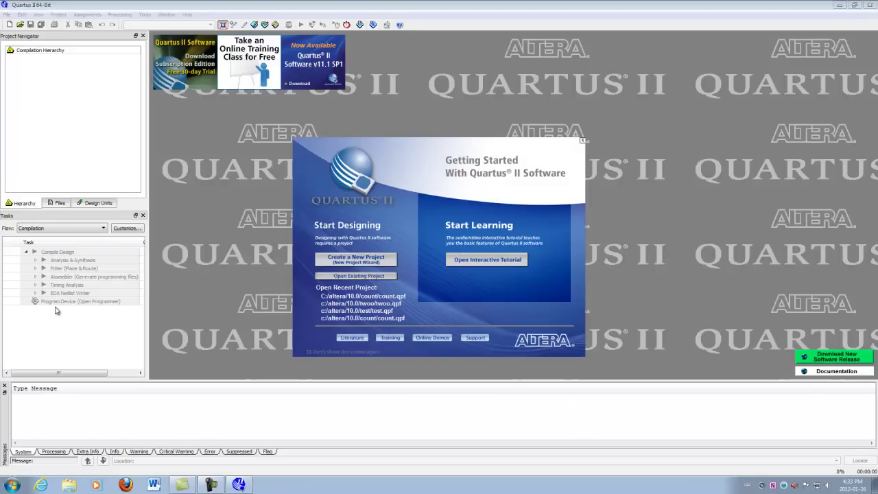
click(354, 259)
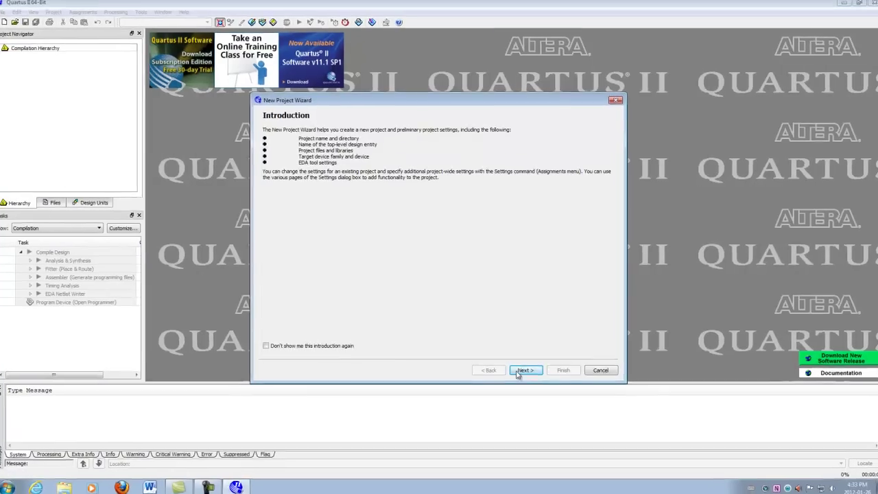
click(525, 368)
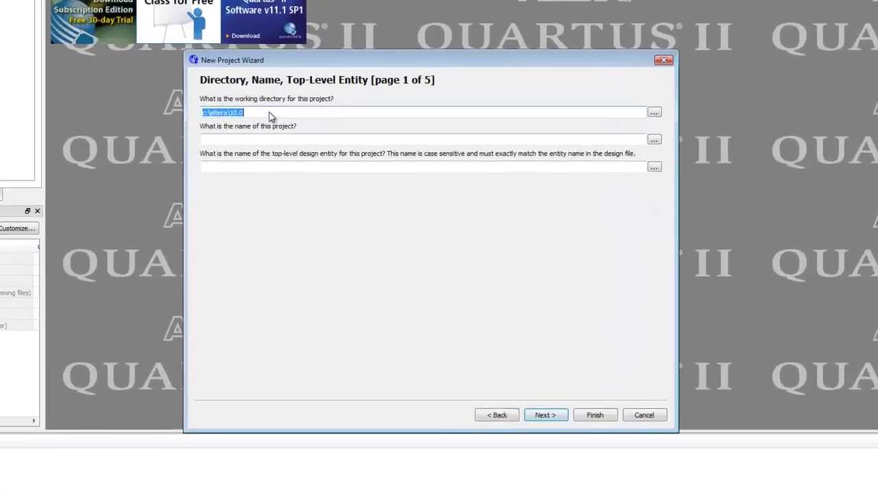
click(269, 112)
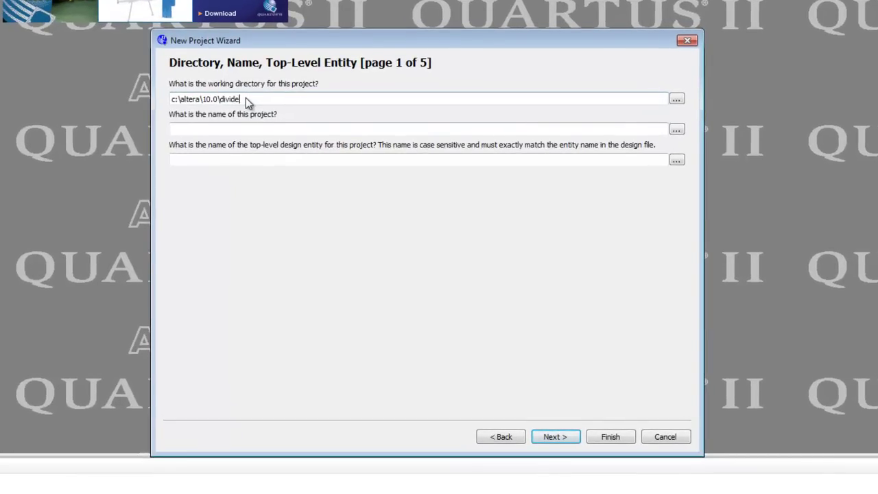
click(248, 129)
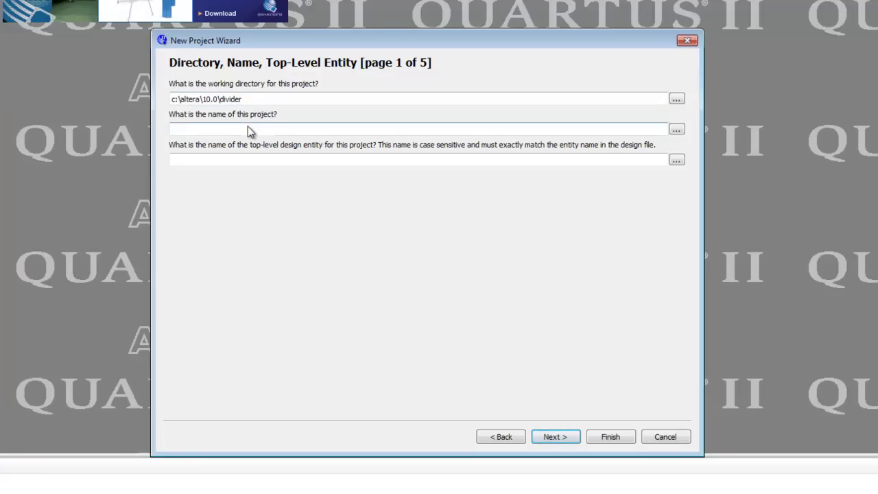
text(divider)
click(556, 439)
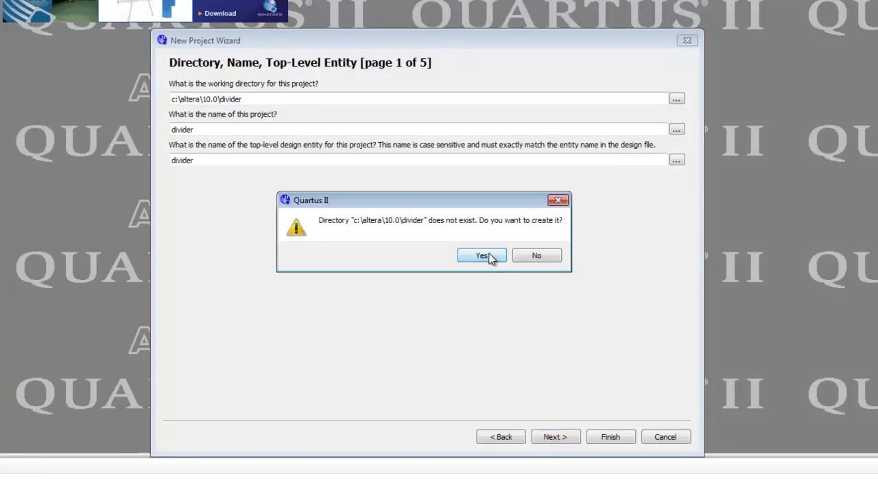
click(490, 256)
click(557, 439)
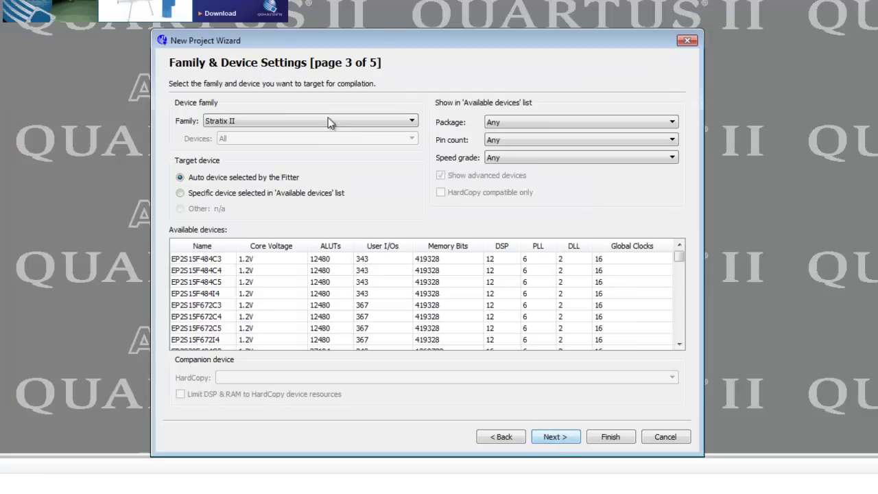
Target the Cyclone II family, device EP2C20F484C7, and finish the wizard
click(413, 120)
scroll(412, 149, up, 2)
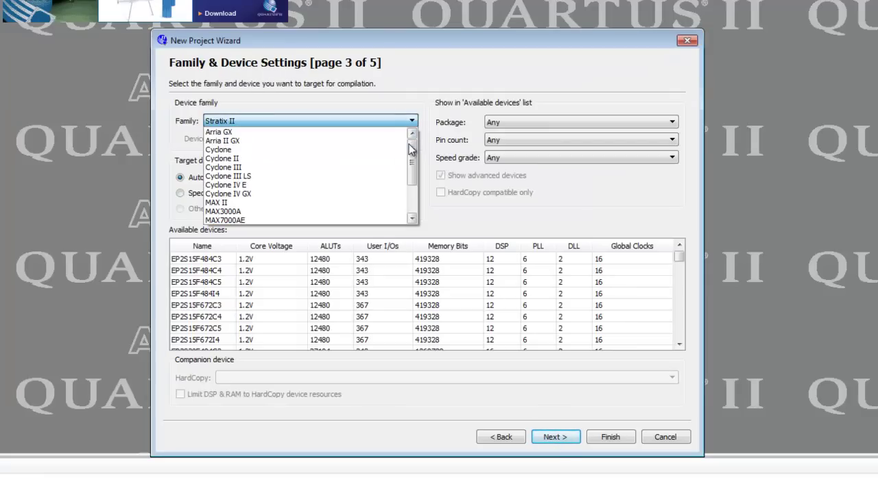
click(268, 159)
drag(685, 256, 678, 294)
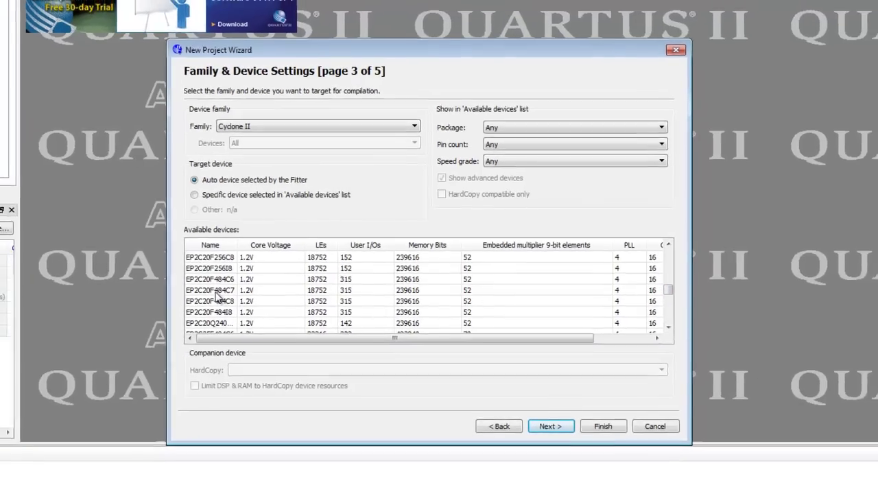
click(216, 292)
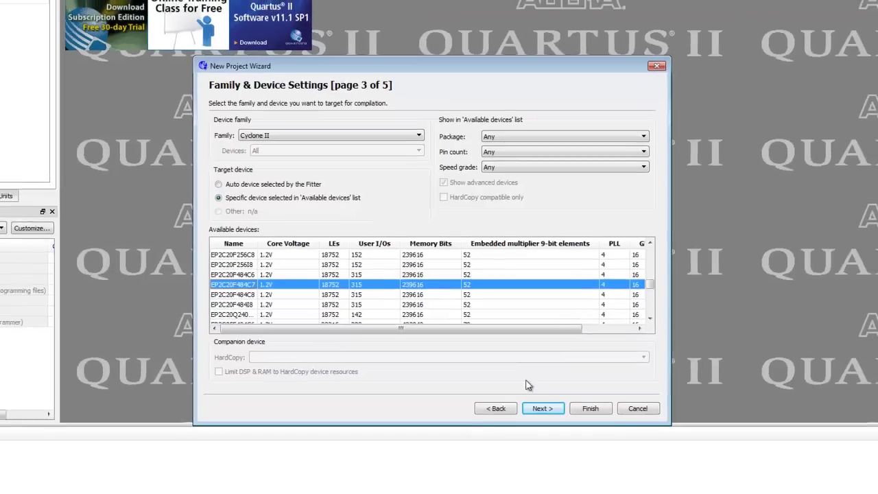
click(551, 426)
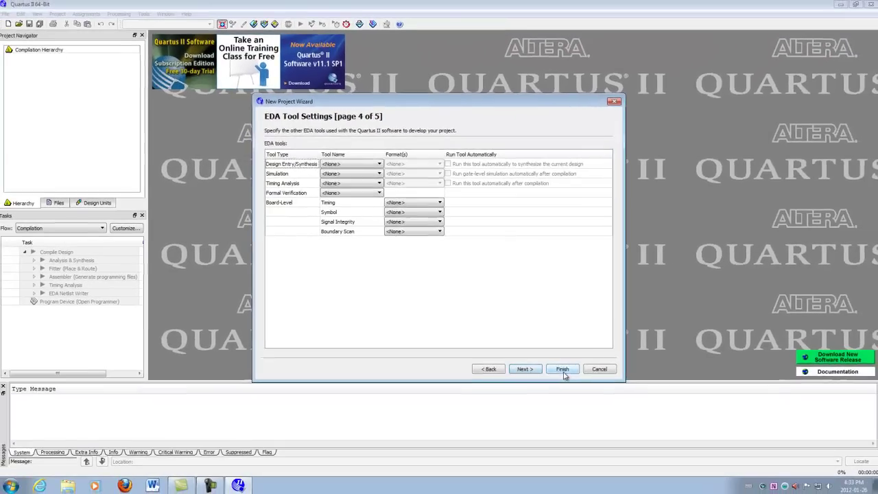
Create a blank Block Diagram/Schematic File and bring up the Symbol dialog on its canvas
click(563, 371)
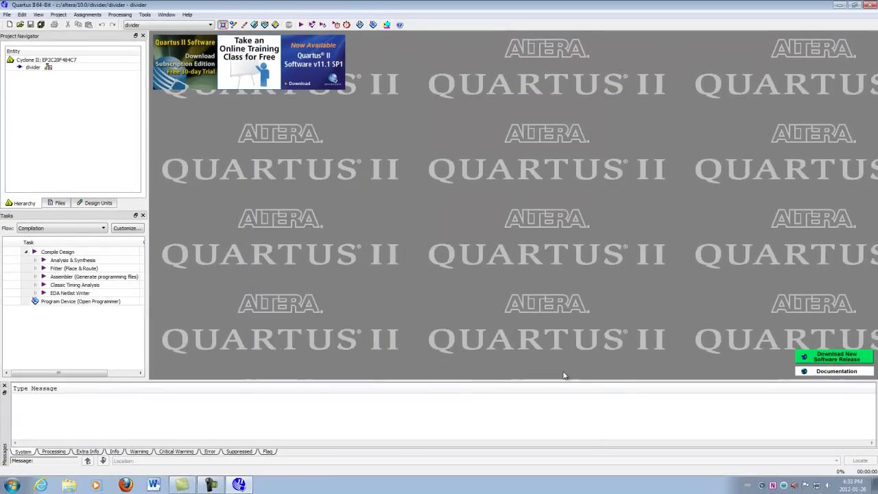
click(9, 24)
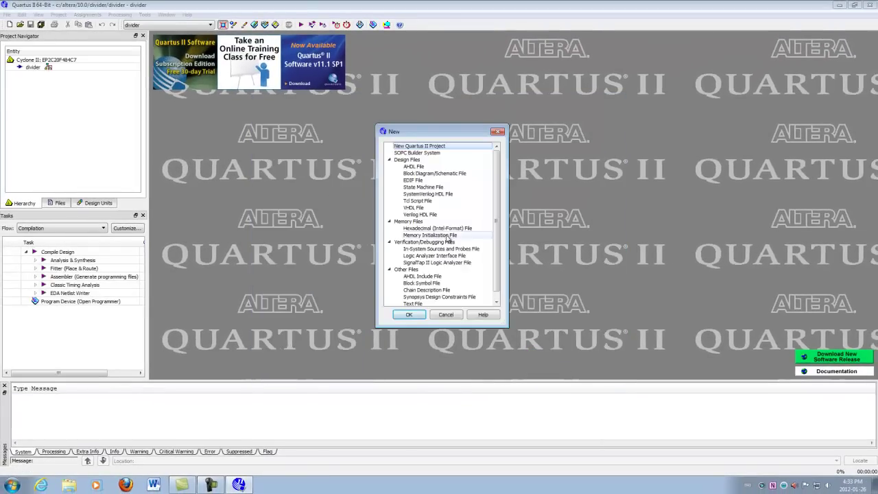
click(434, 173)
click(416, 314)
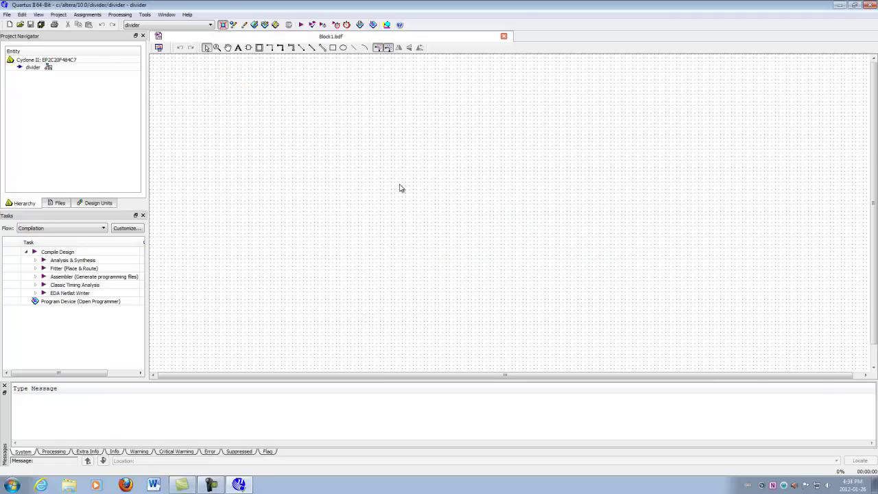
double_click(402, 188)
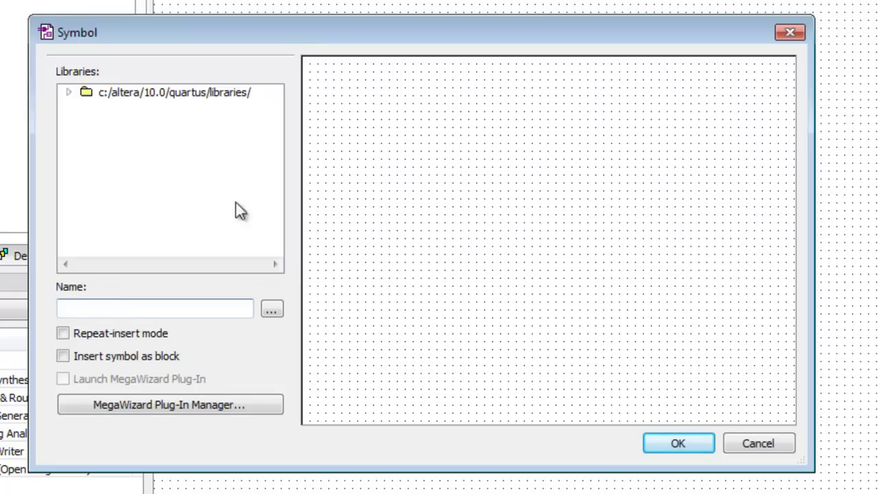
Insert lpm_counter from libraries > megafunctions > arithmetic and place it on the canvas
click(69, 92)
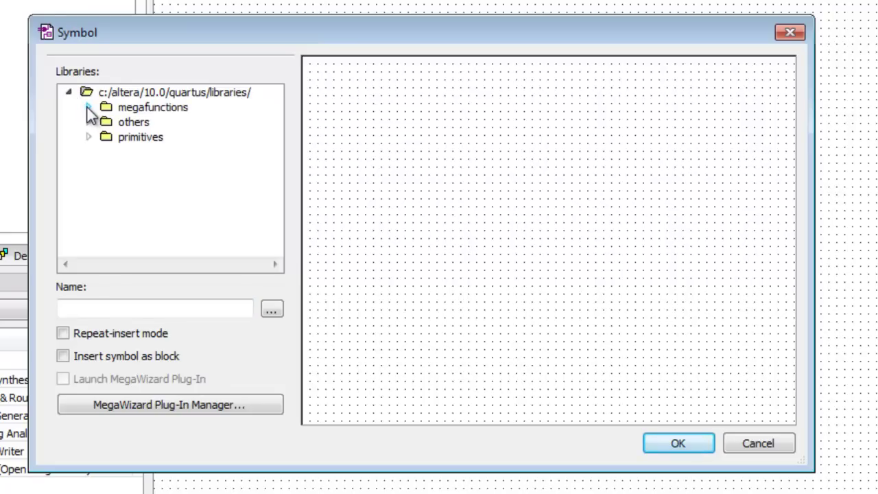
click(88, 107)
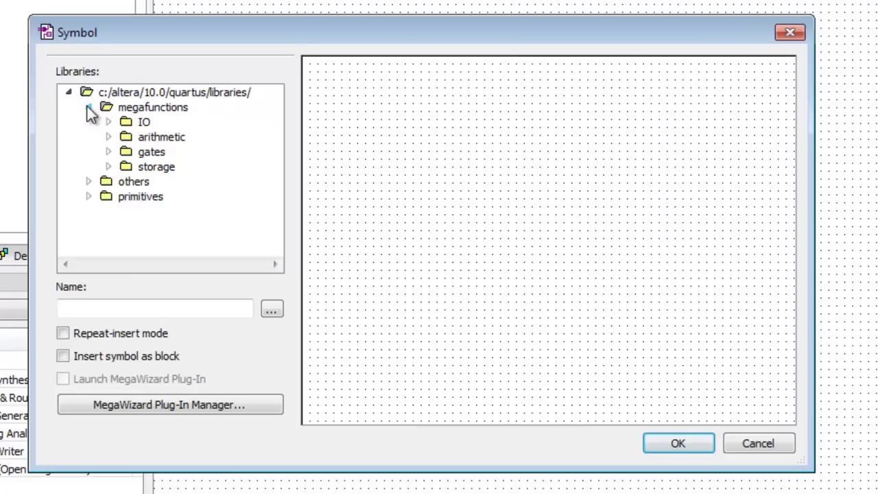
click(108, 137)
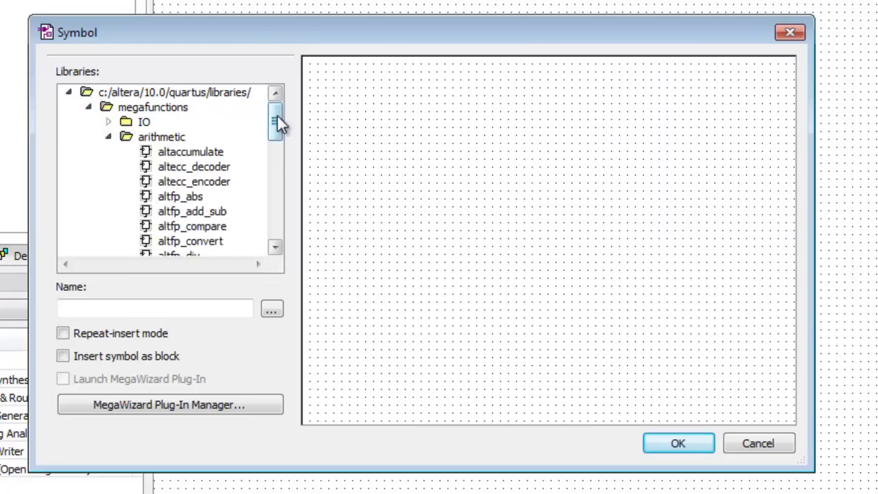
drag(277, 117, 274, 199)
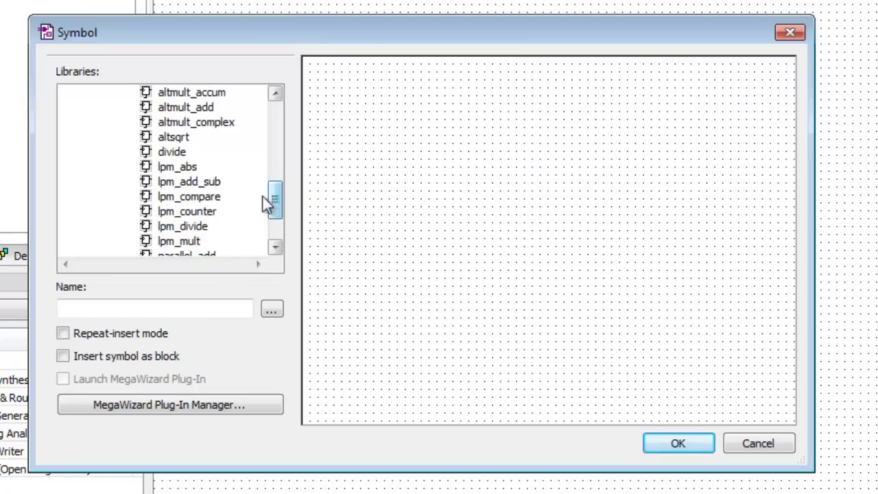
click(197, 215)
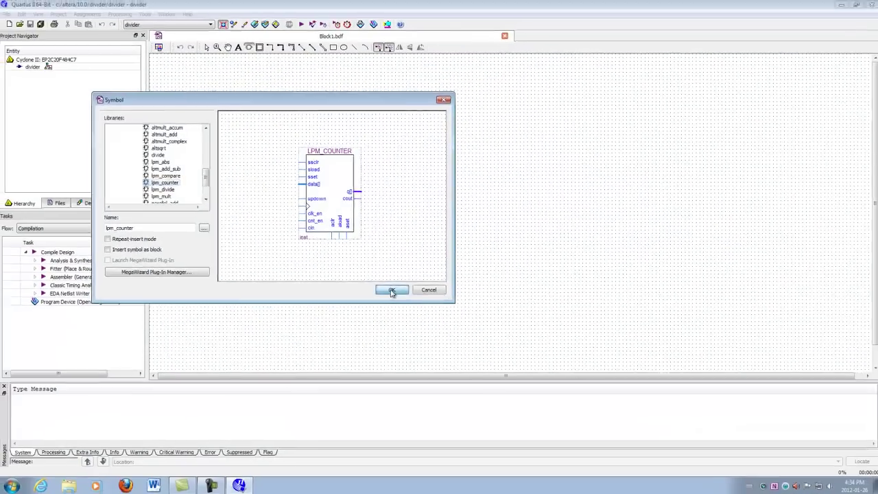
click(570, 386)
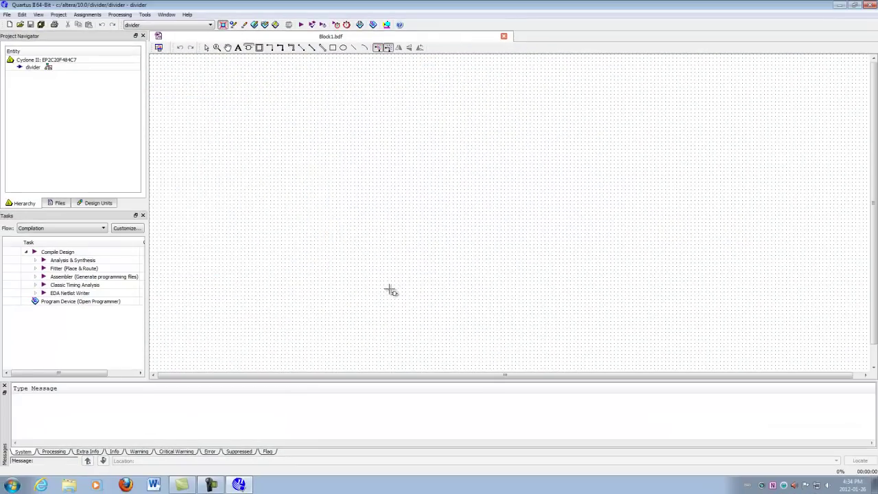
click(347, 117)
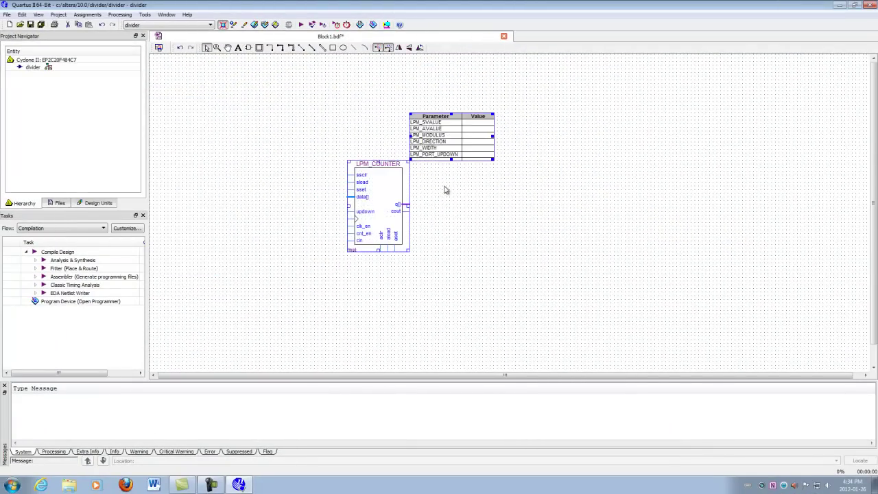
click(445, 189)
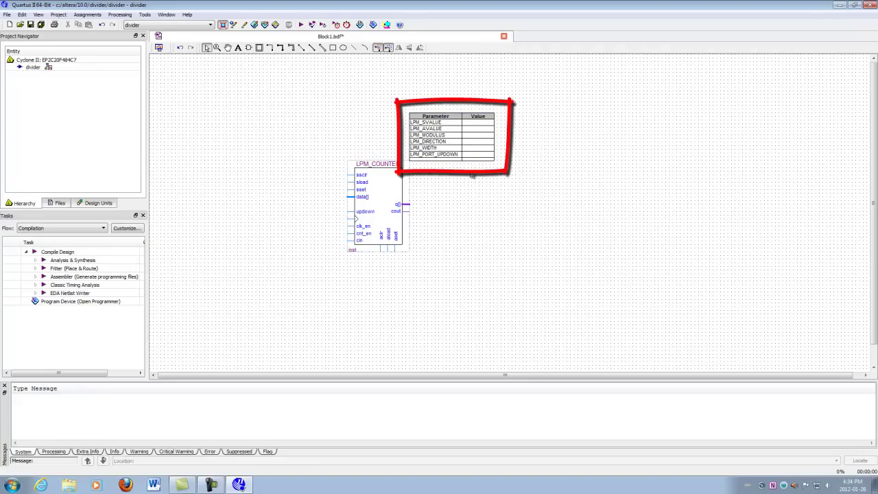
In the counter's port properties, set aclr, aload, aset, cin and clk_en to Unused, keeping clock
double_click(444, 136)
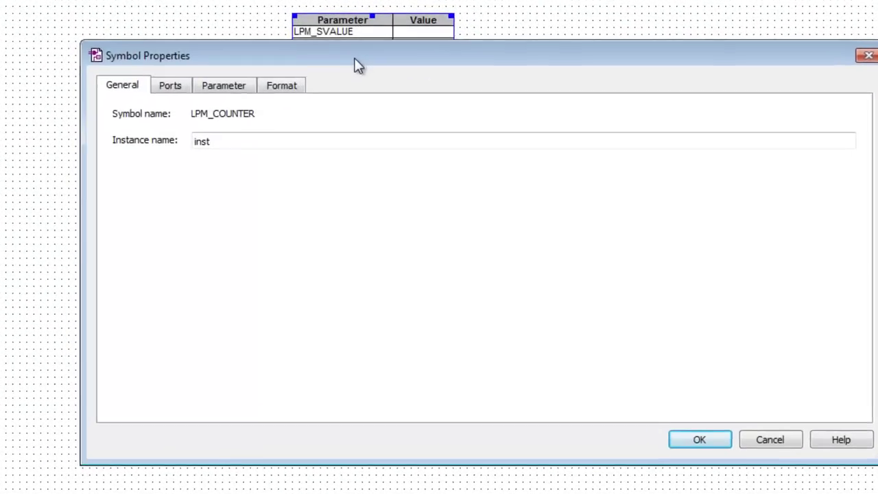
click(156, 77)
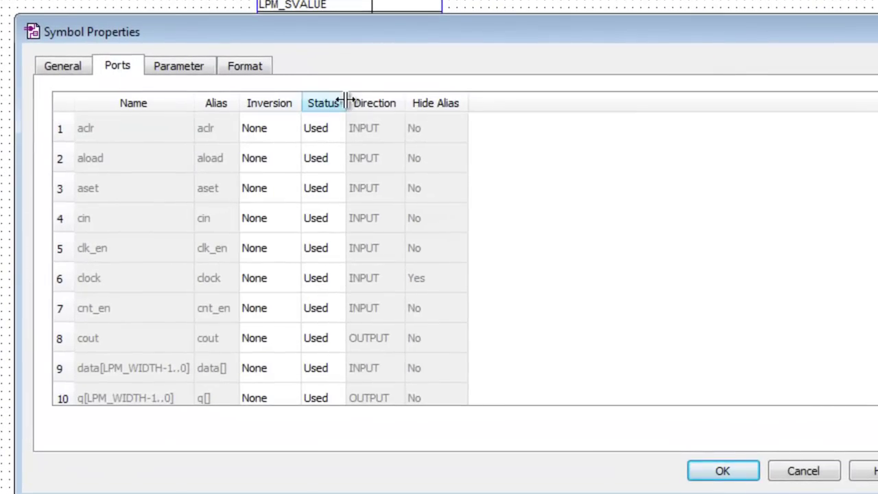
drag(349, 101, 432, 101)
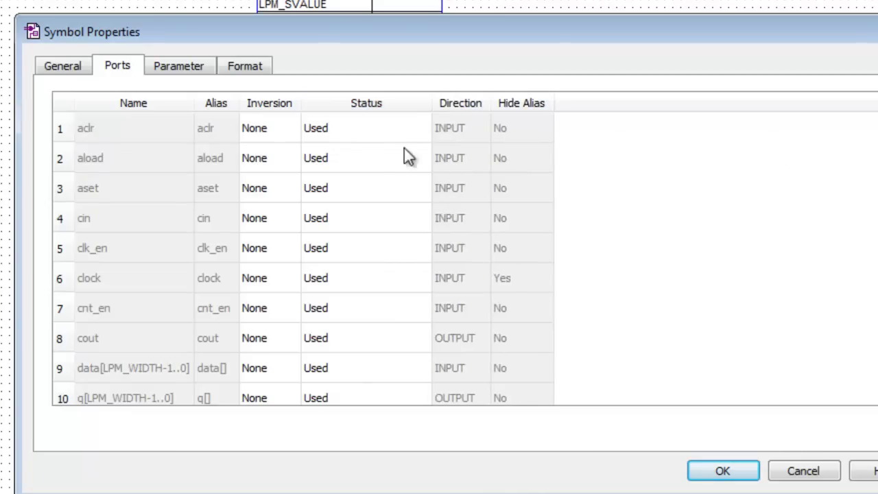
click(421, 125)
click(421, 125)
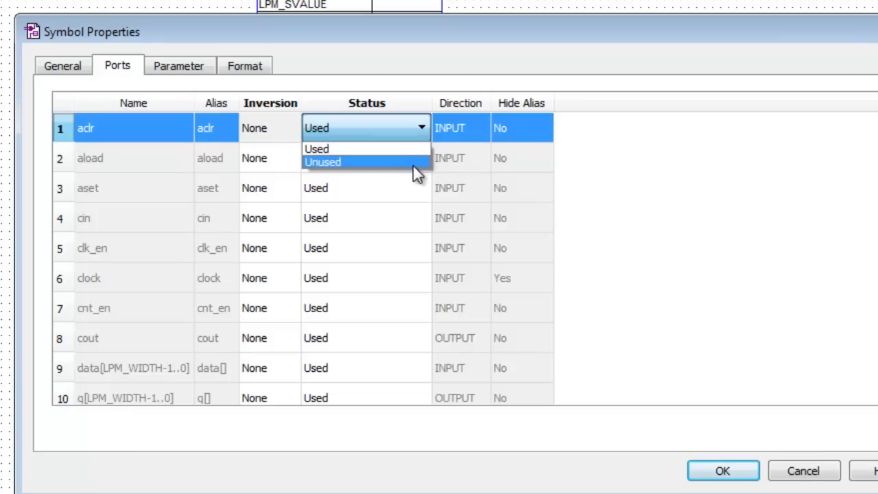
click(415, 164)
click(420, 157)
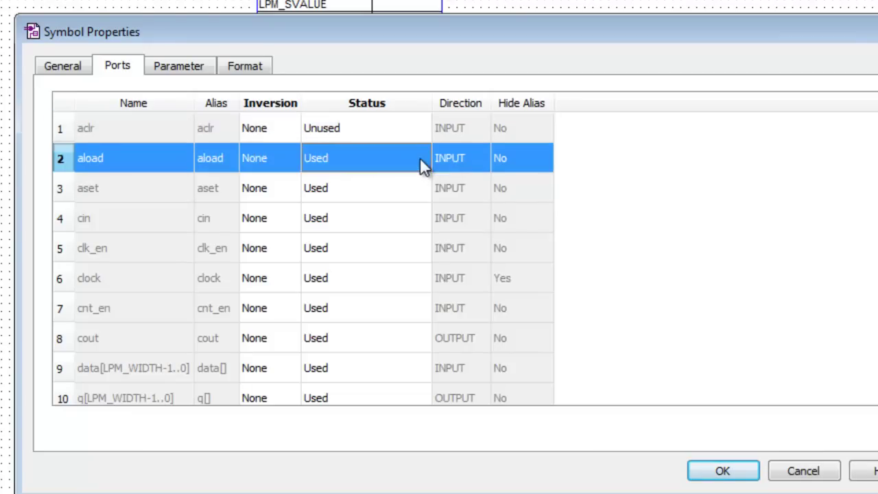
click(420, 157)
click(419, 193)
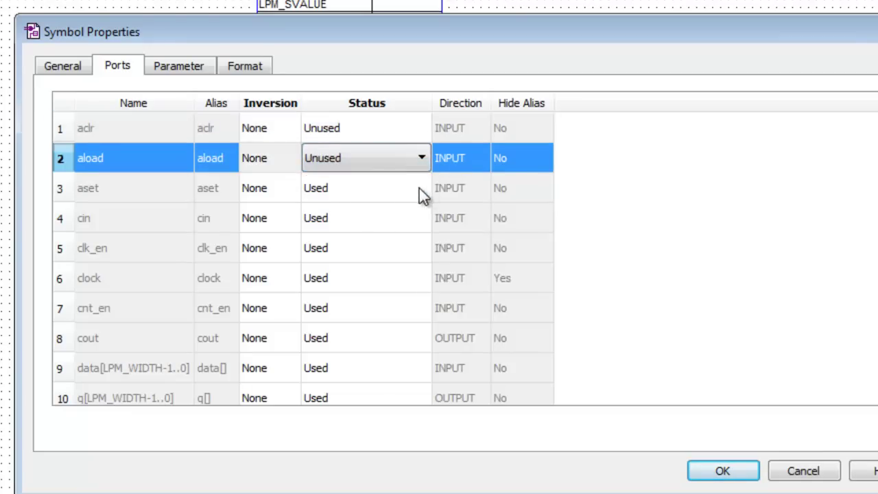
click(420, 188)
click(420, 189)
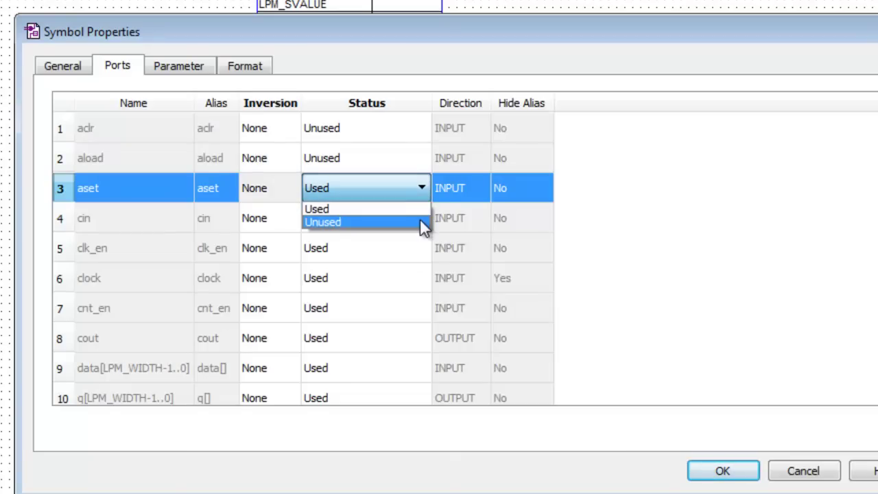
click(421, 221)
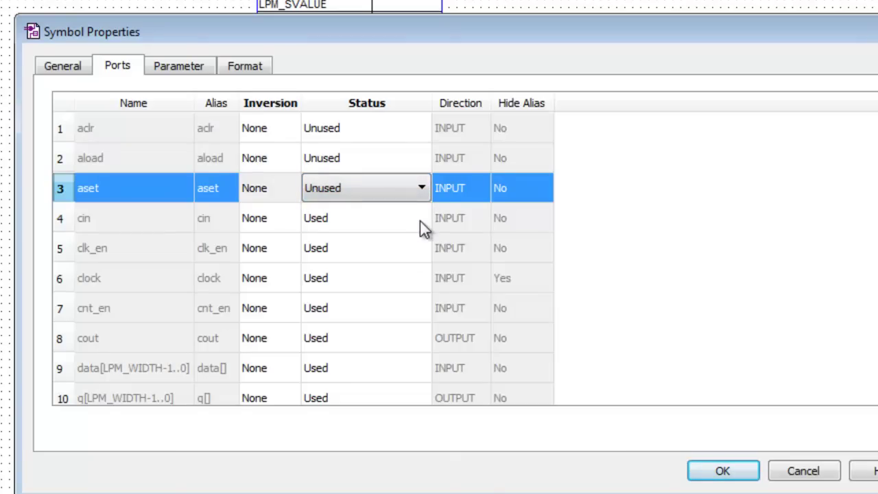
click(420, 221)
click(420, 220)
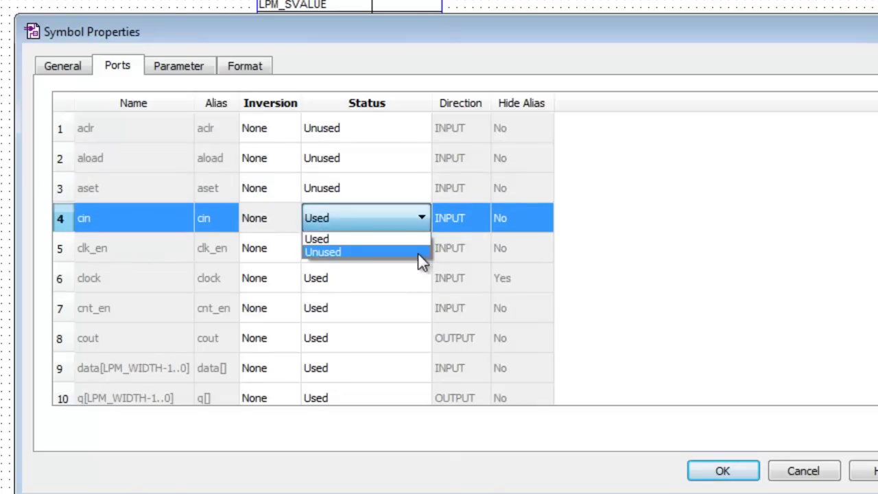
click(418, 253)
click(418, 248)
click(419, 249)
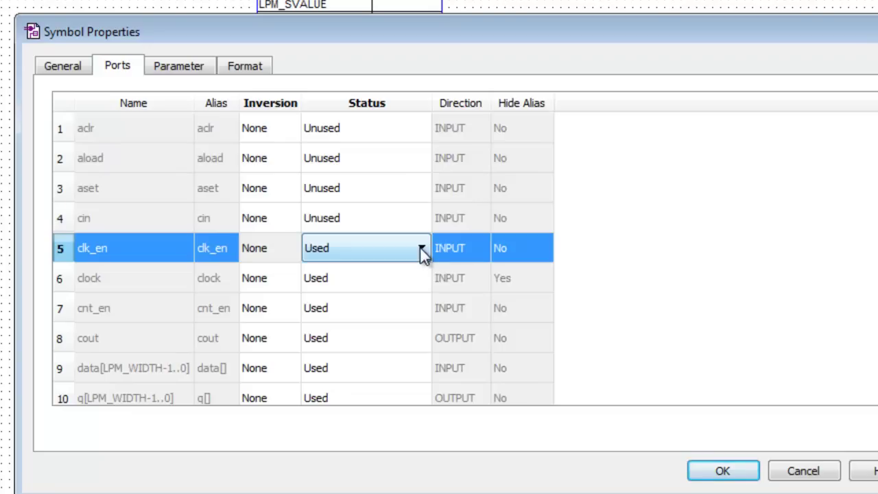
click(420, 249)
click(413, 282)
click(403, 285)
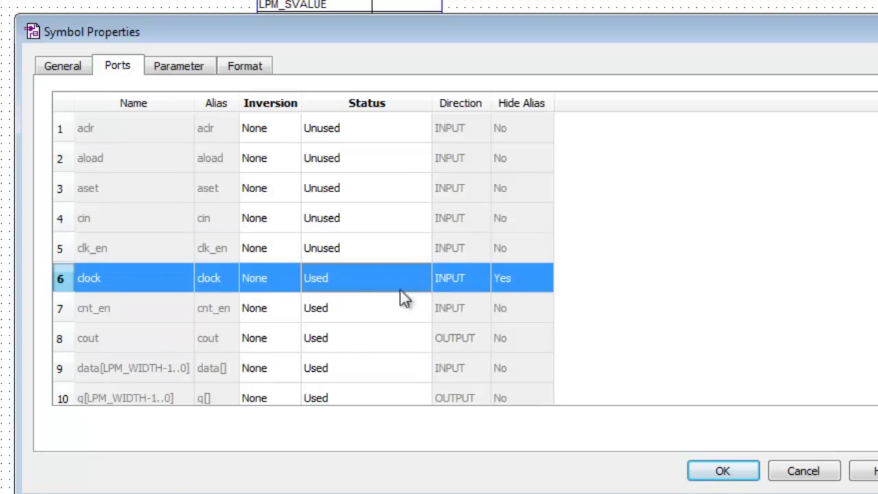
Set the cnt_en, cout and data ports to Unused, keeping q[] used
click(424, 310)
click(423, 310)
click(423, 310)
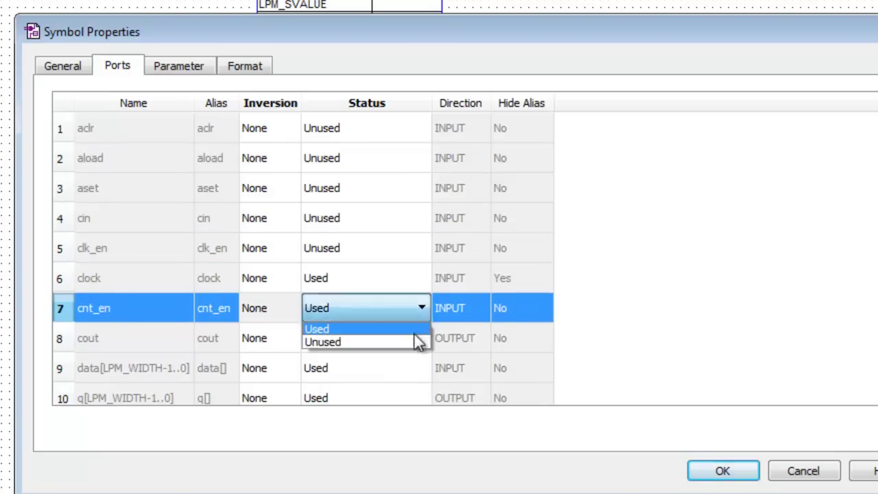
click(413, 341)
click(424, 338)
click(424, 338)
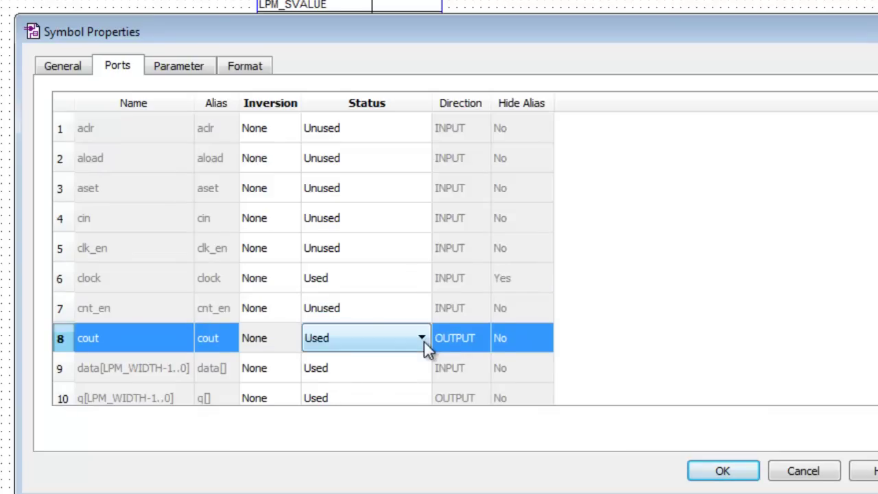
click(424, 342)
click(420, 371)
click(419, 368)
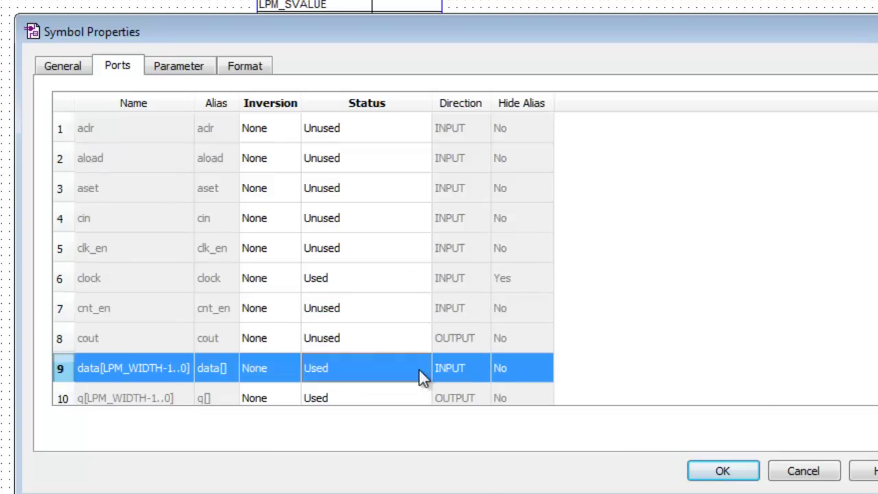
click(420, 370)
click(419, 370)
click(414, 398)
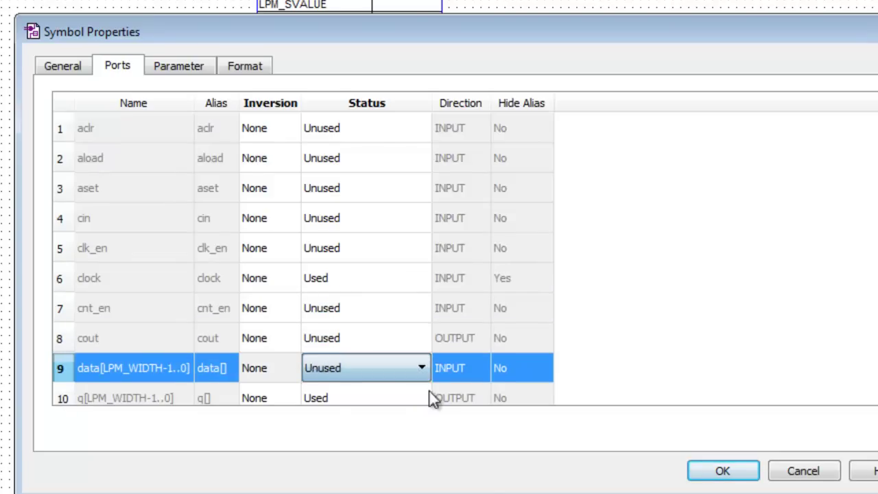
scroll(494, 352, down, 2)
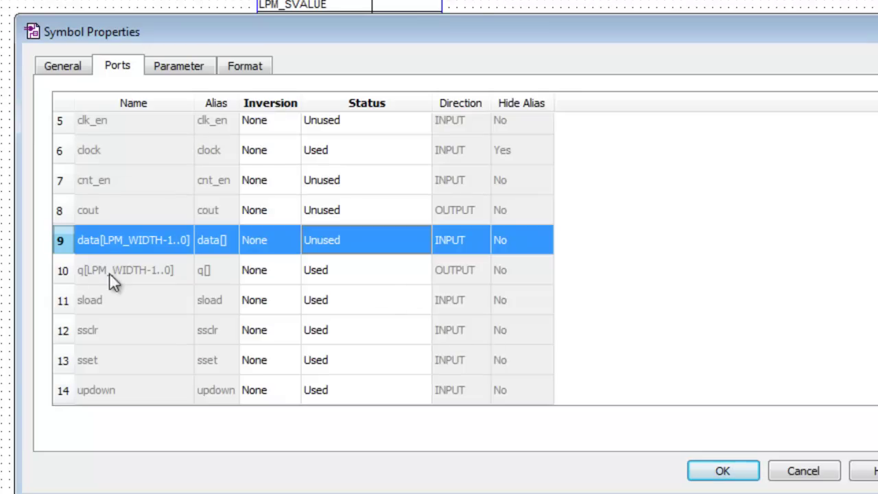
click(415, 285)
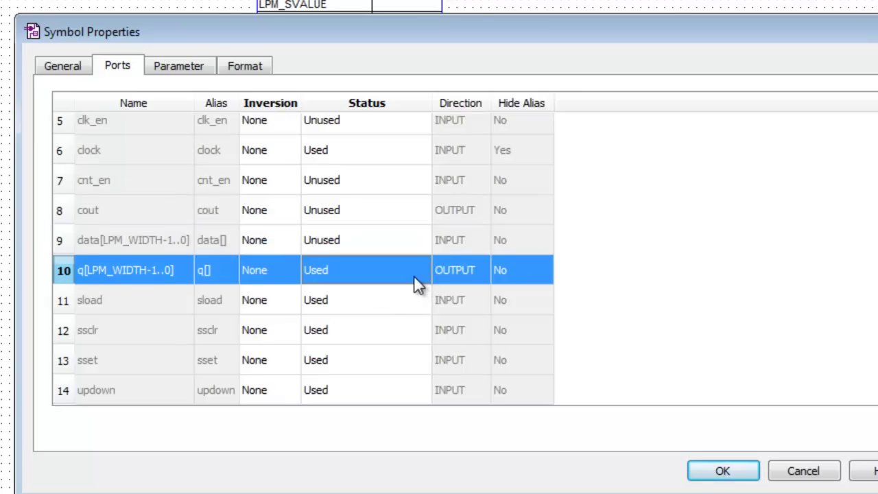
Set the sload, sclr, sset and updown ports to Unused
click(420, 300)
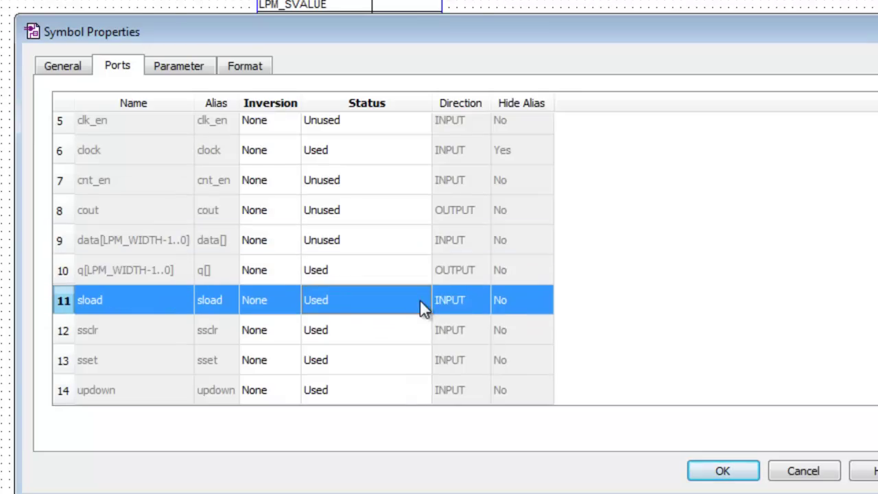
click(420, 300)
click(414, 335)
click(421, 330)
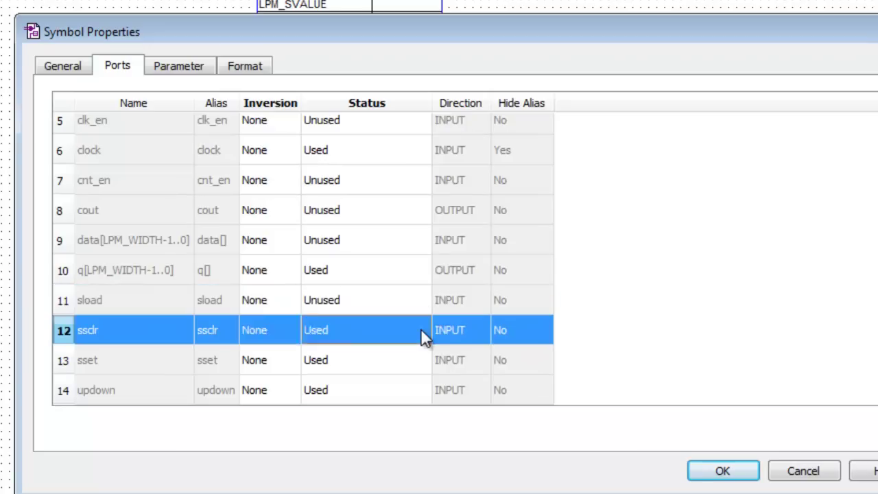
click(421, 331)
click(421, 330)
click(415, 366)
click(420, 361)
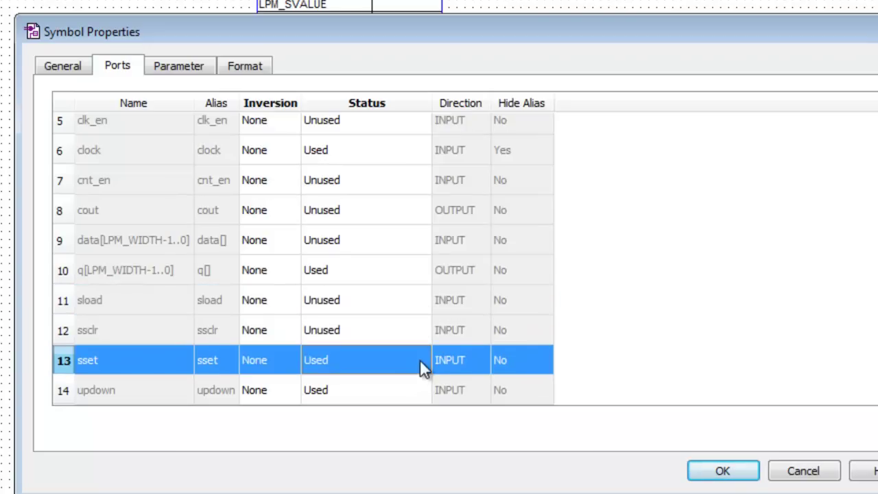
click(420, 361)
click(420, 361)
click(417, 392)
click(418, 394)
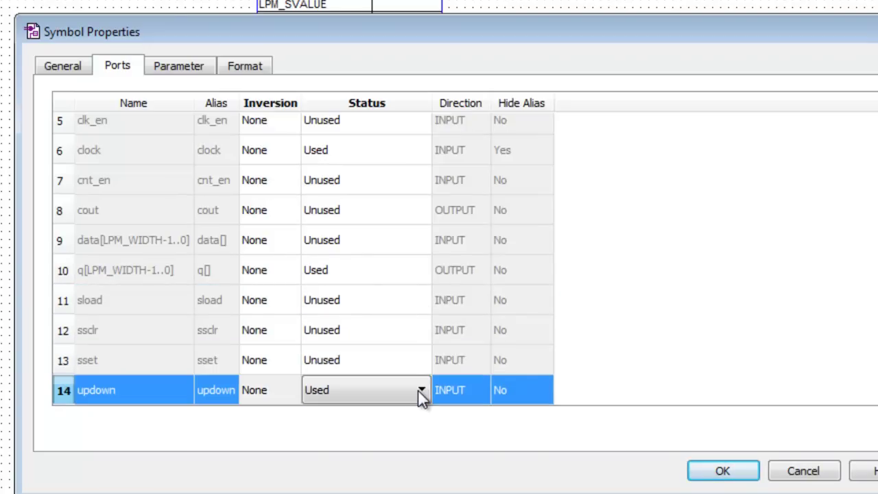
click(418, 390)
click(408, 426)
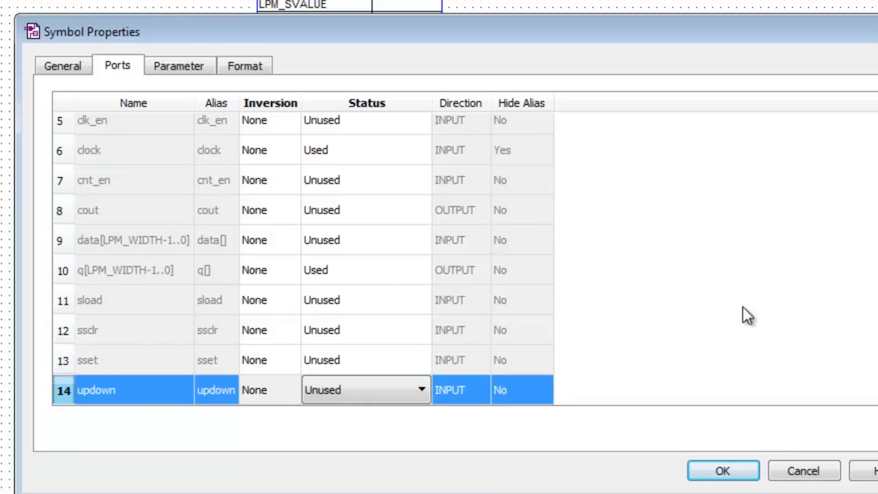
Give LPM_WIDTH the Unsigned Integer type and value 24, then apply with OK
click(183, 68)
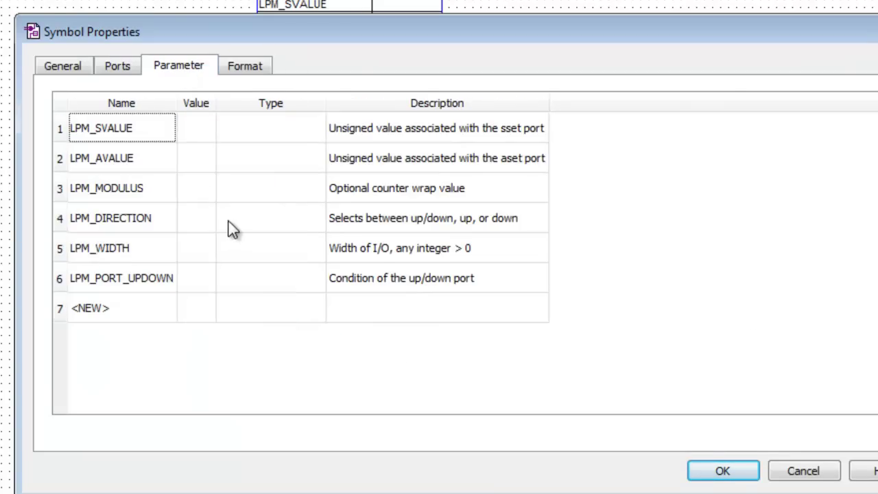
click(271, 252)
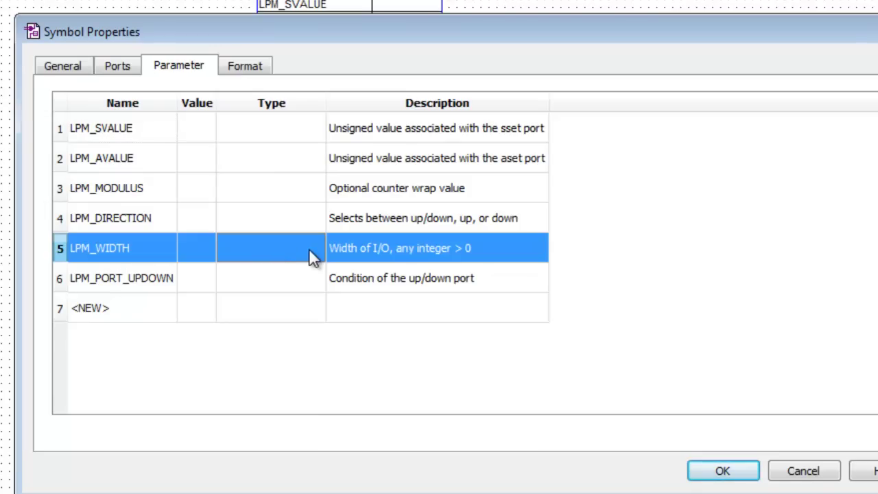
click(315, 250)
click(315, 249)
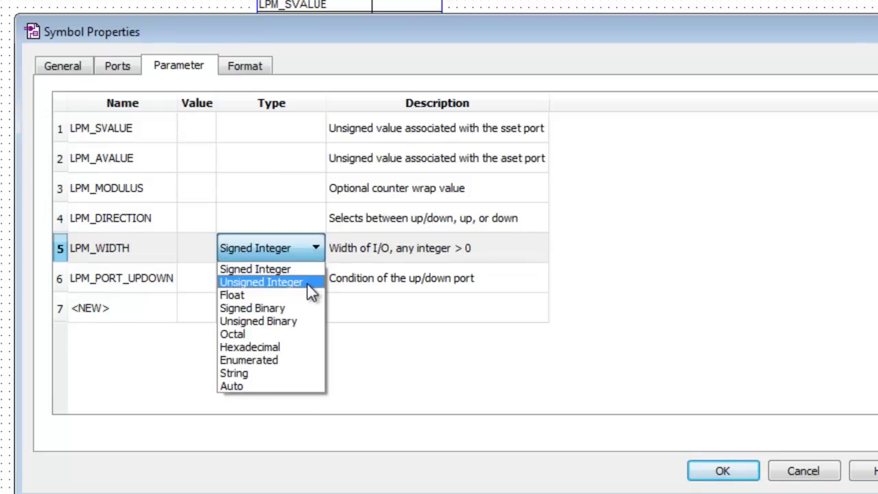
click(307, 282)
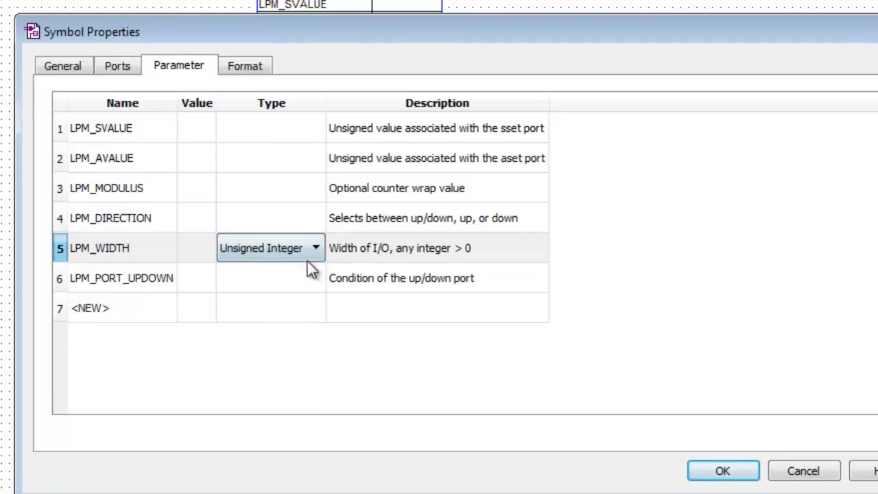
click(202, 251)
drag(217, 97, 255, 98)
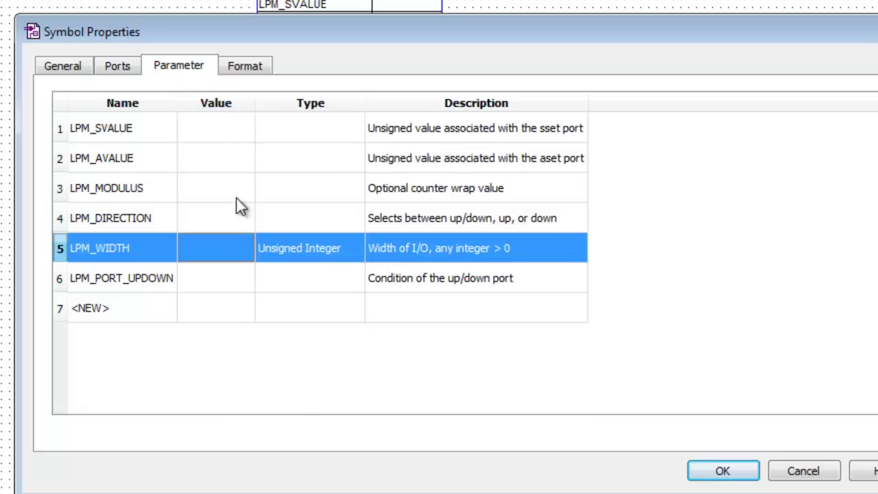
click(245, 248)
click(246, 249)
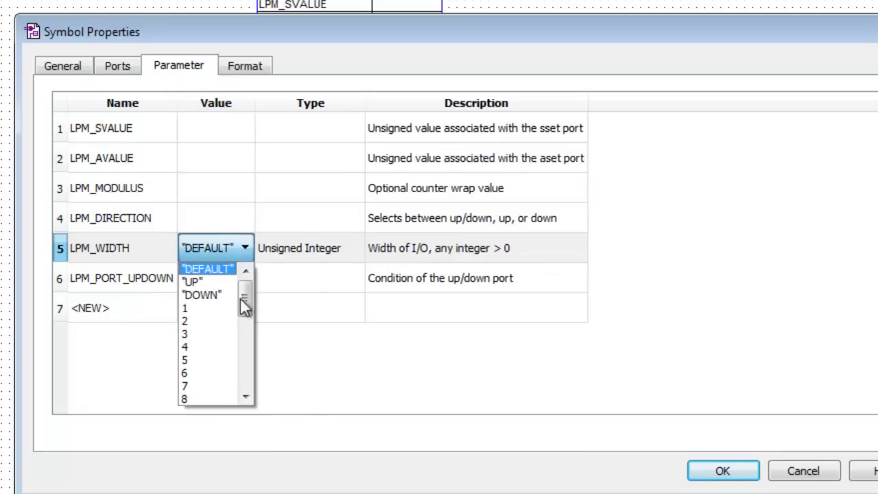
drag(244, 298, 245, 353)
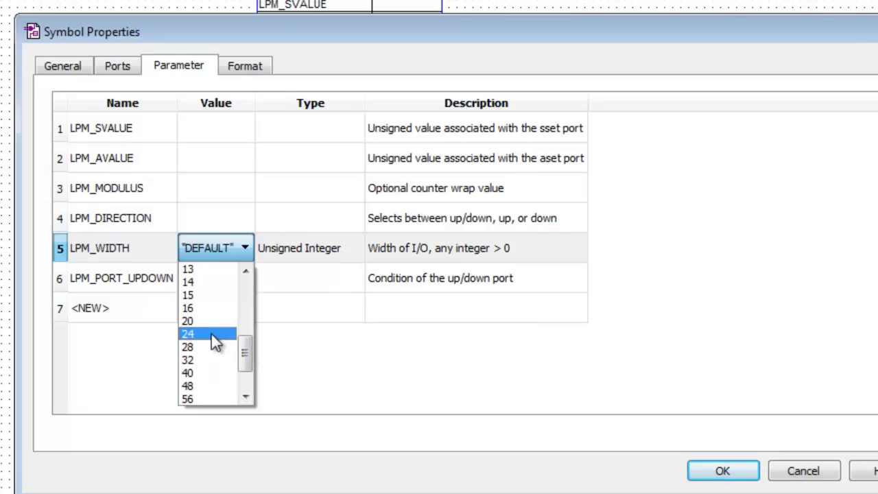
click(214, 337)
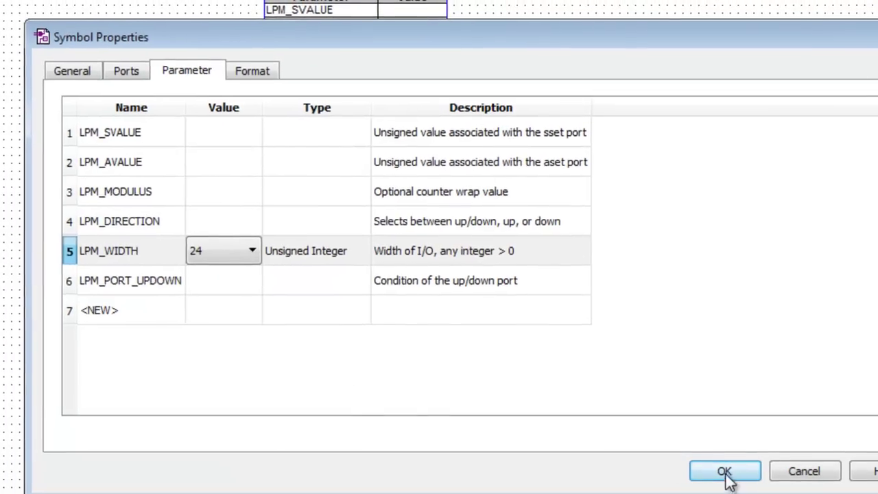
click(300, 90)
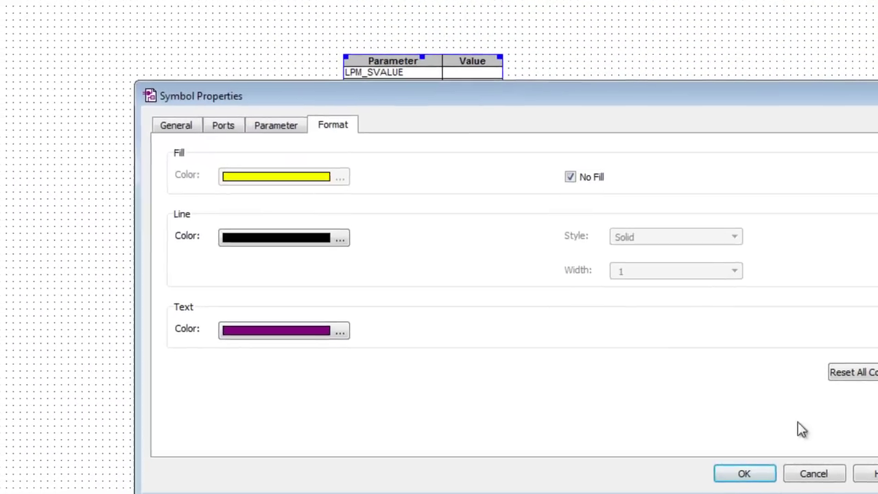
click(736, 473)
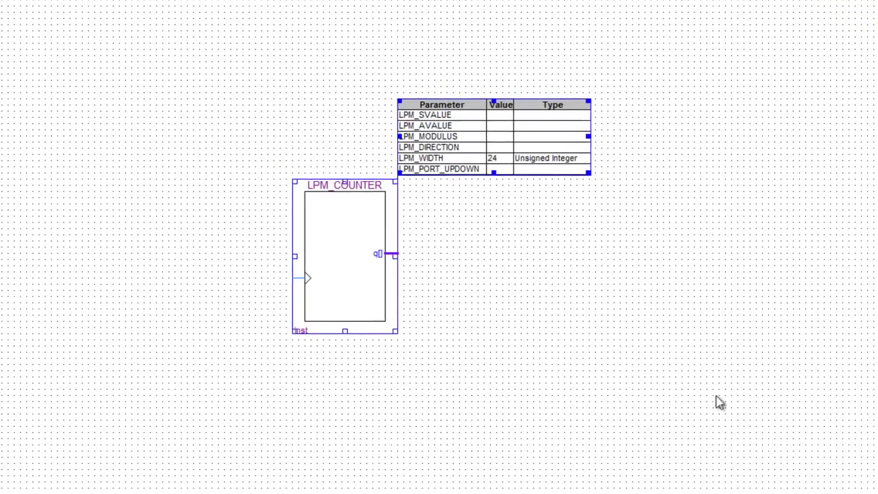
Insert an input pin symbol and attach it to the counter's clock input
click(436, 265)
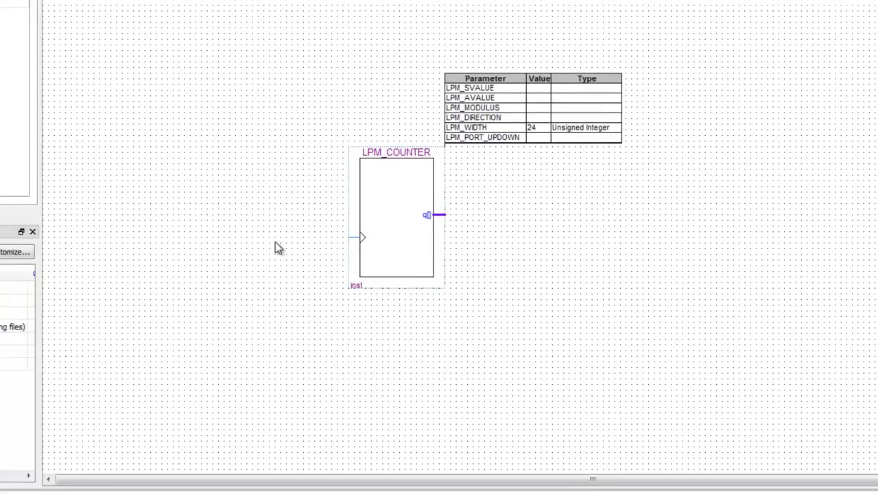
double_click(275, 241)
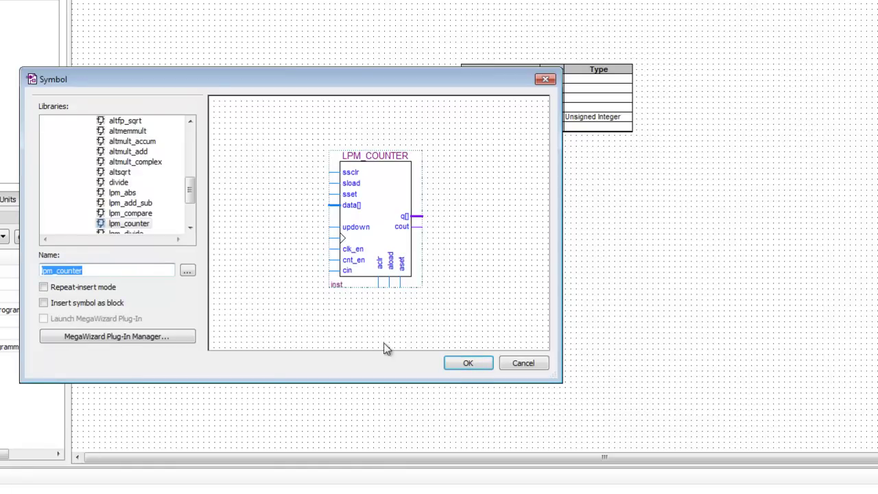
text(input)
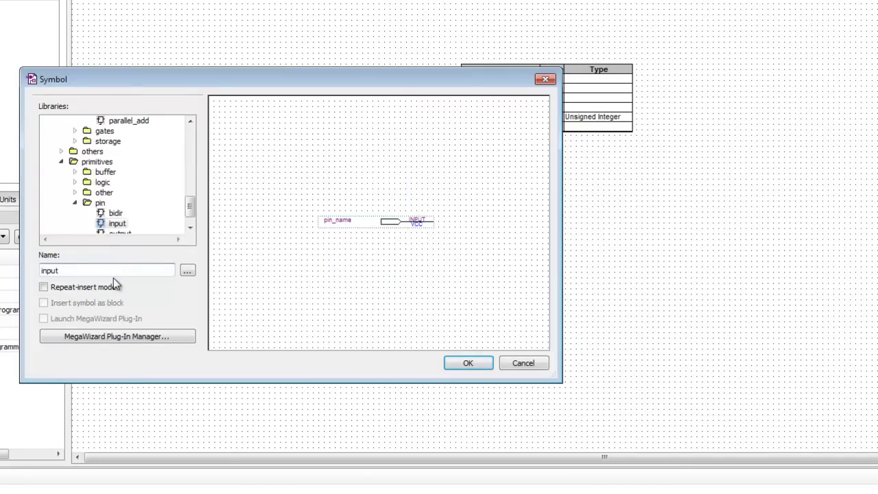
click(473, 366)
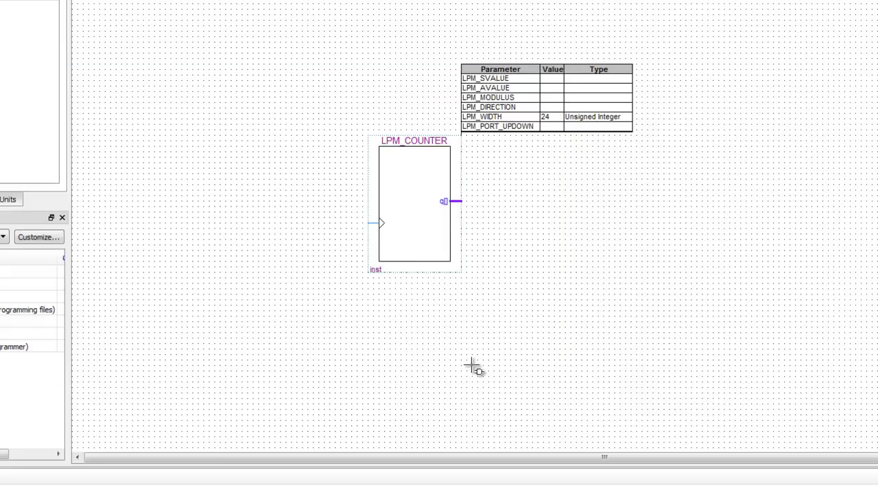
click(255, 221)
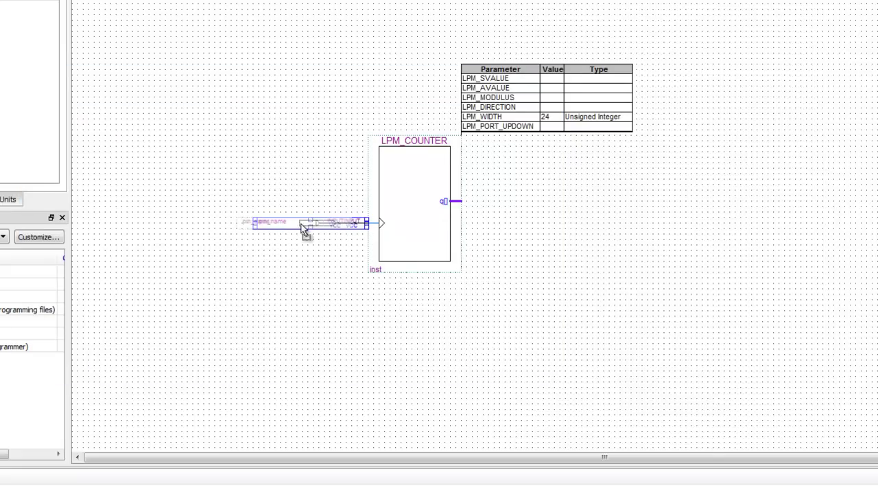
key(Escape)
click(280, 250)
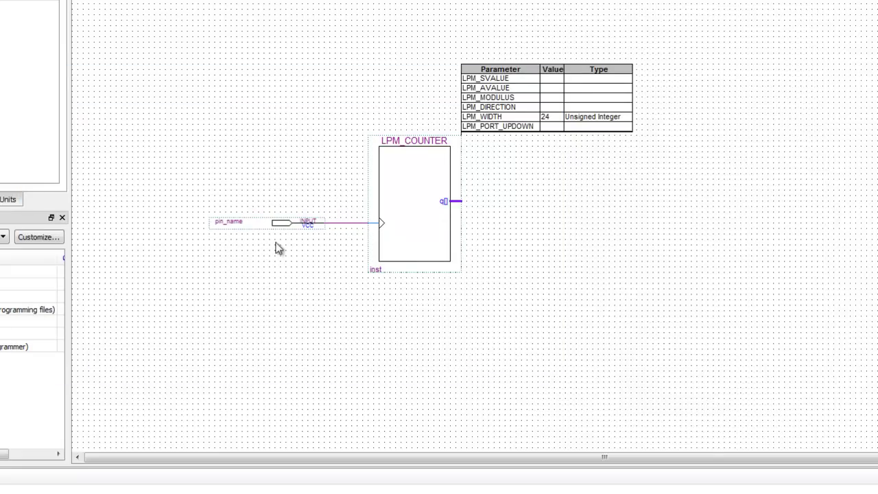
Rename the input pin to clock
double_click(227, 221)
text(clock)
click(264, 261)
Draw a bus from the counter's q output and name it q[23..0]
drag(467, 202, 520, 201)
right_click(493, 201)
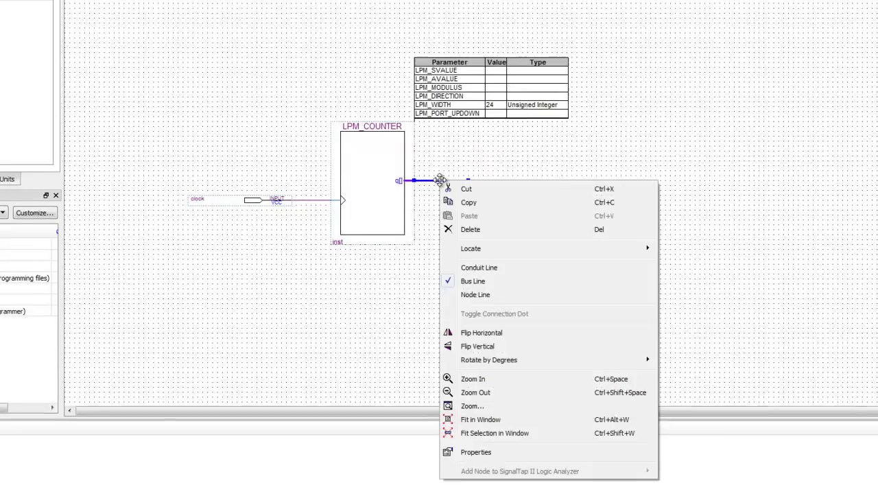
click(480, 462)
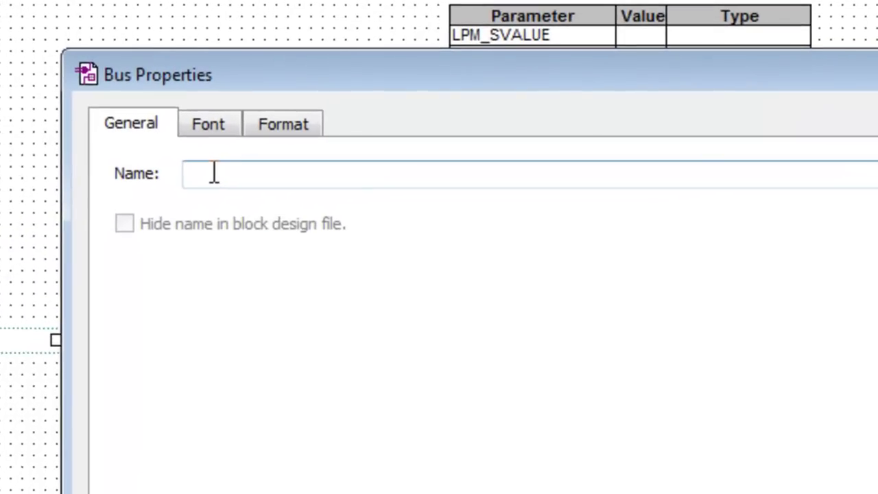
text(q)
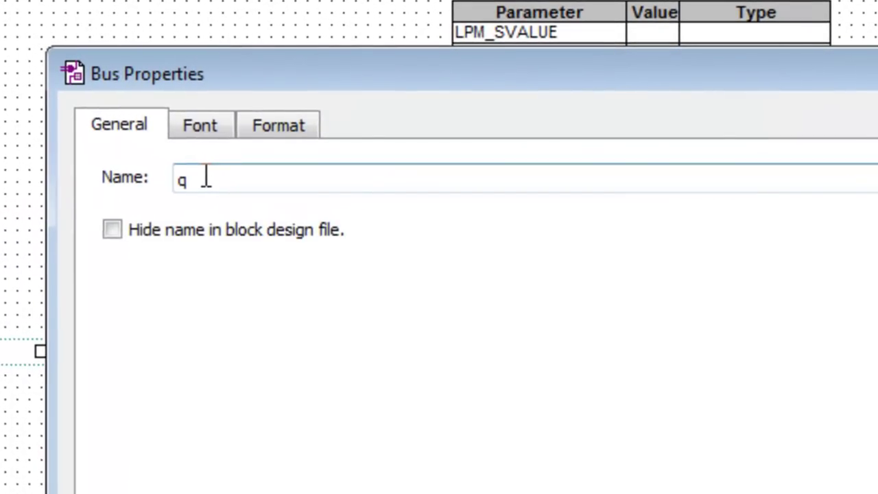
text([23..0)
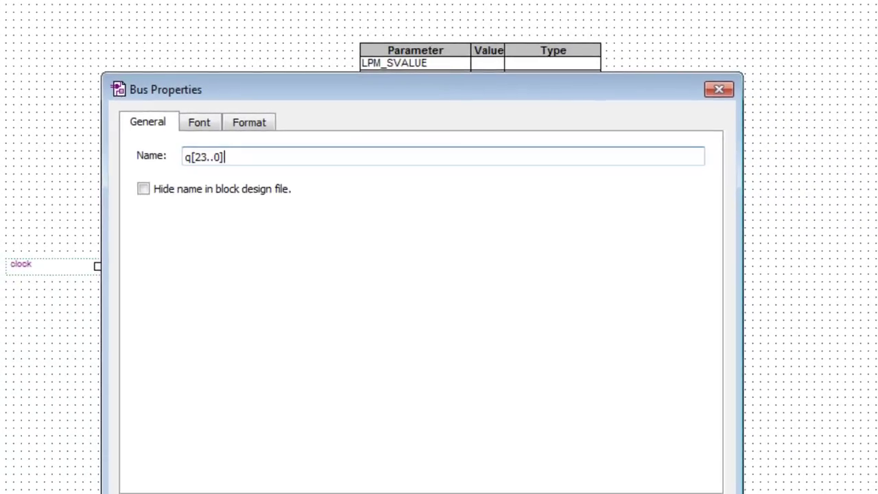
click(502, 480)
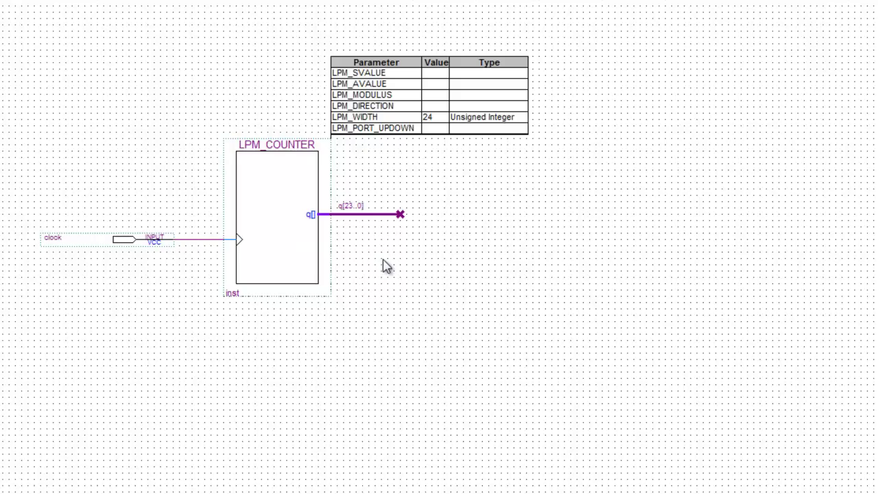
Insert an output pin symbol and place it right of the counter
double_click(451, 248)
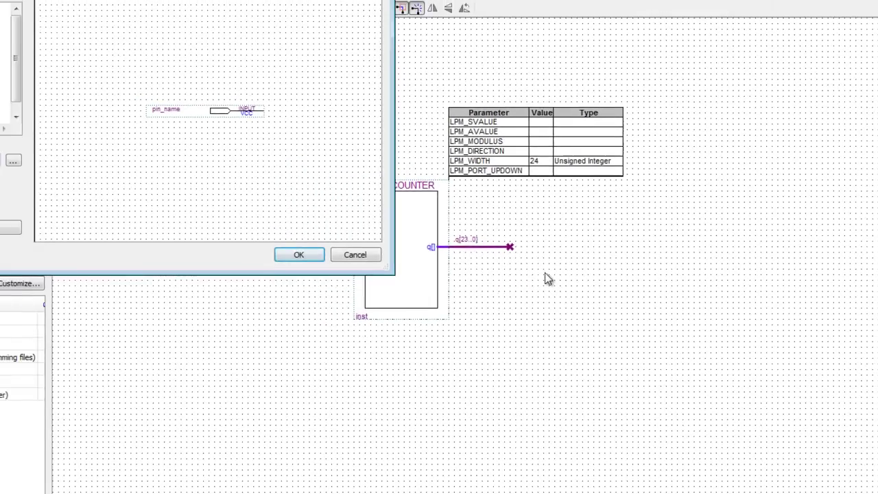
text(ou)
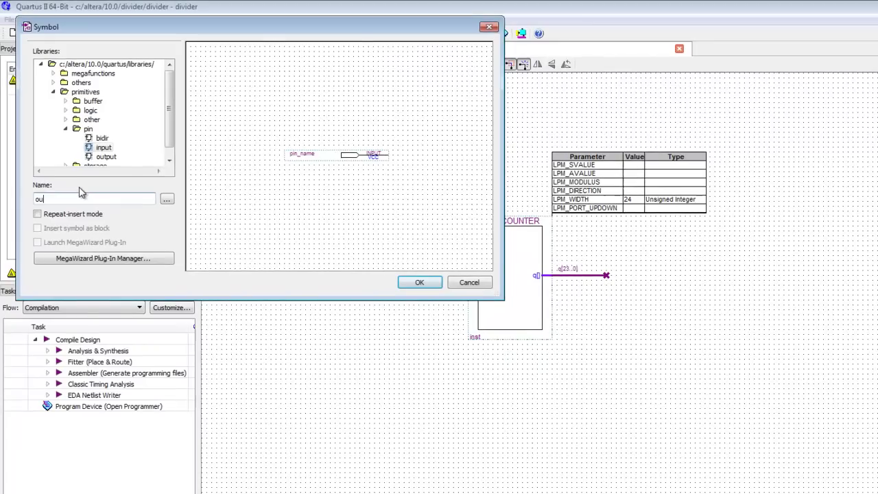
text(tput)
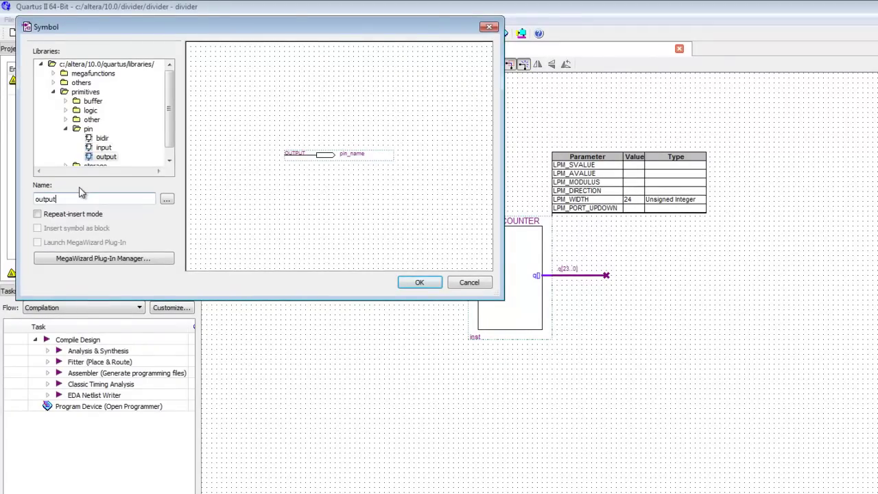
key(Return)
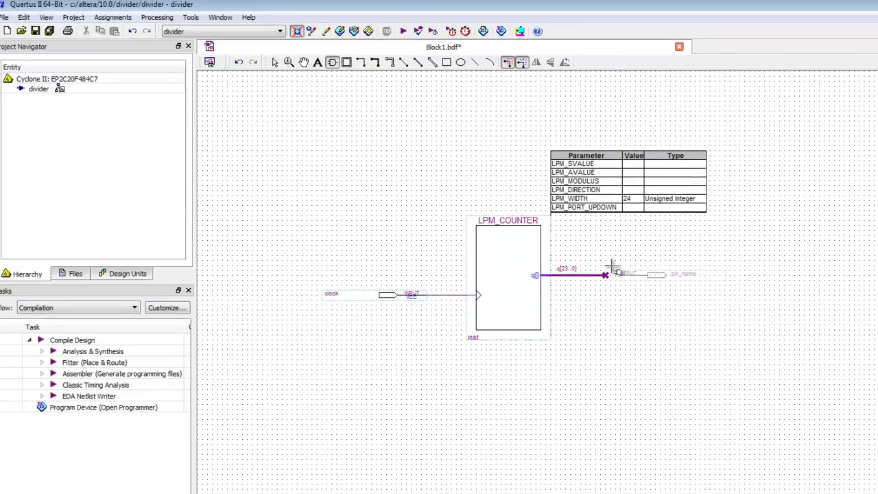
click(621, 301)
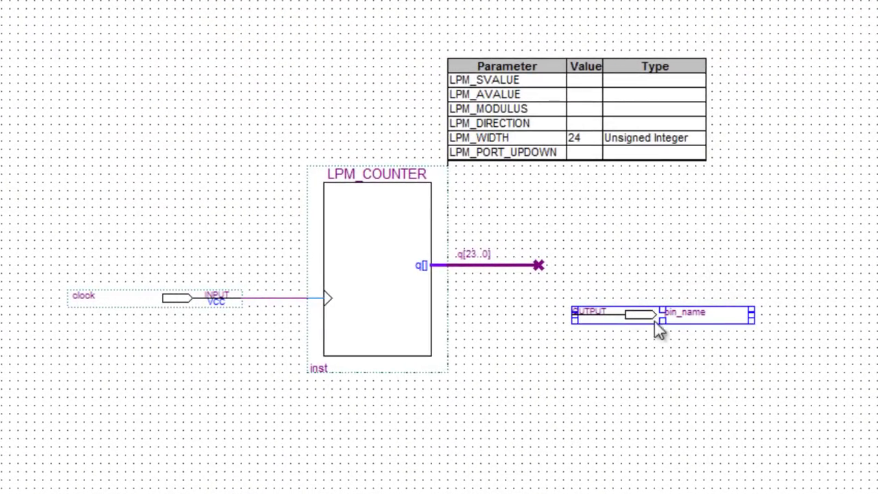
Rename the output pin to q[23]
double_click(686, 311)
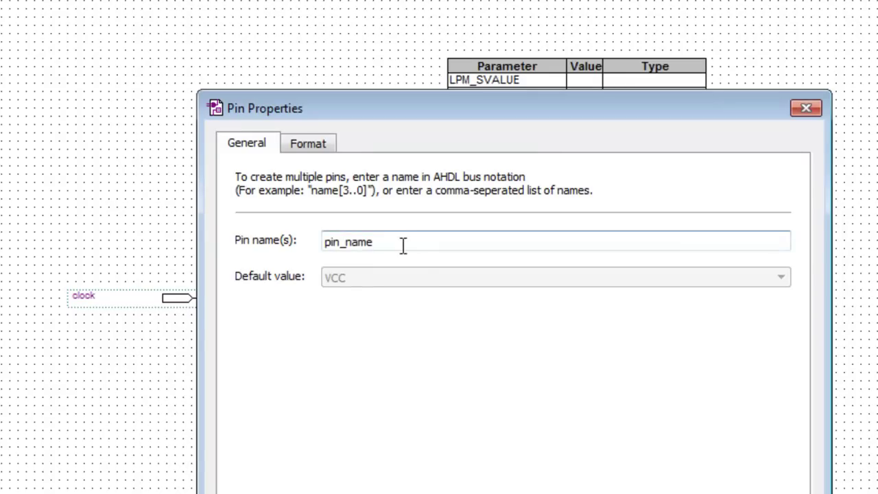
drag(402, 245, 256, 246)
text(q[23])
key(Return)
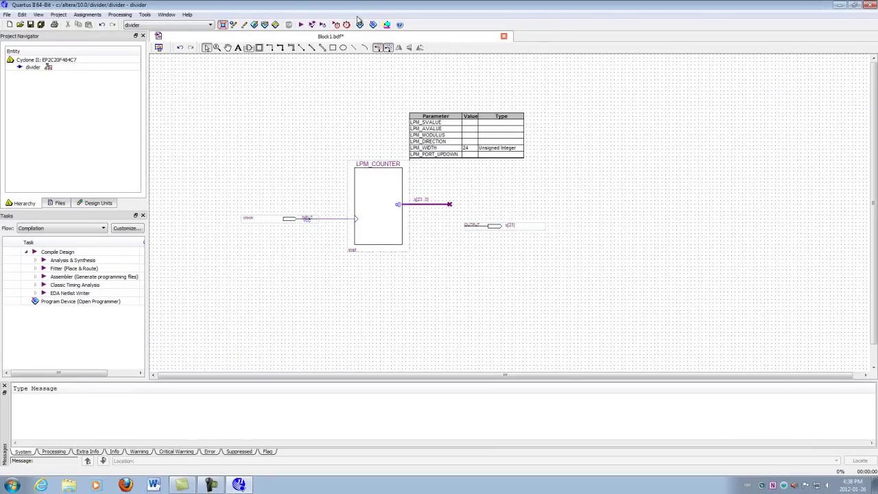
Compile the design, saving the schematic as divider.bdf, then dismiss the success message and report
click(301, 26)
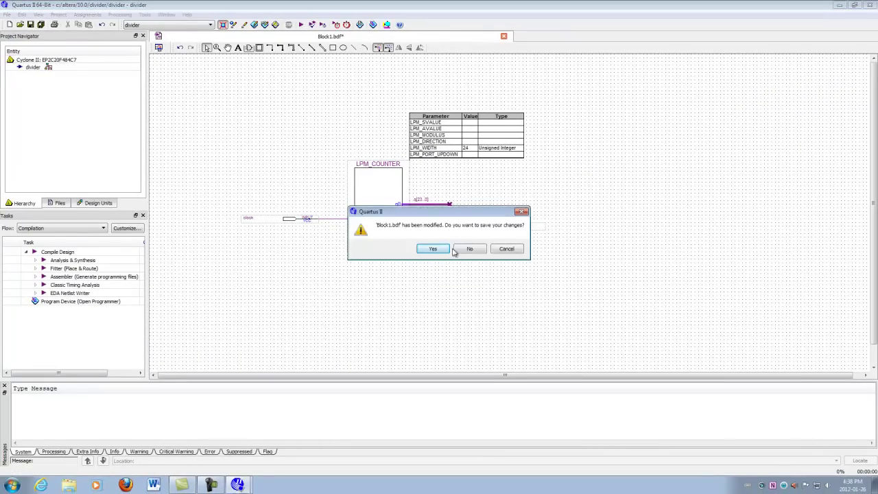
click(441, 249)
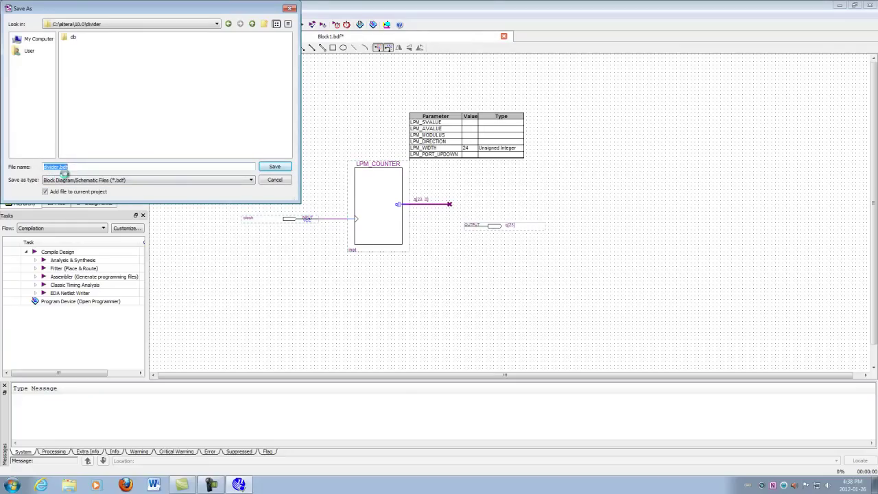
click(275, 167)
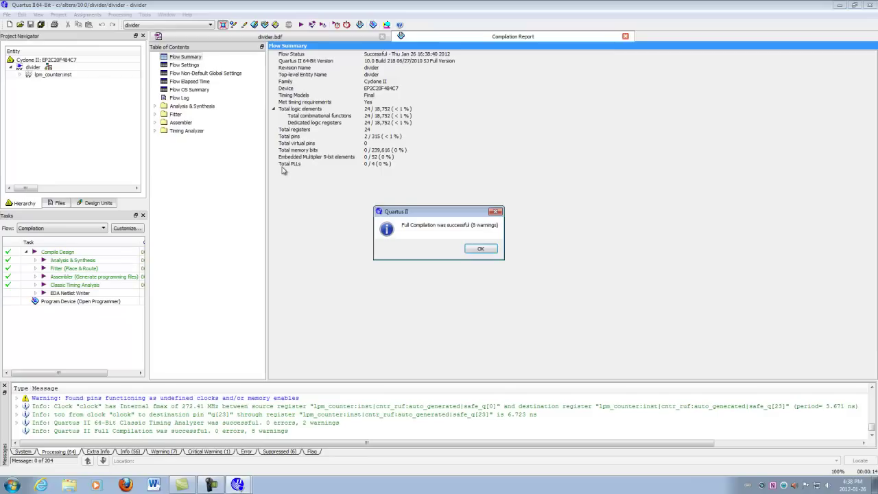
click(481, 250)
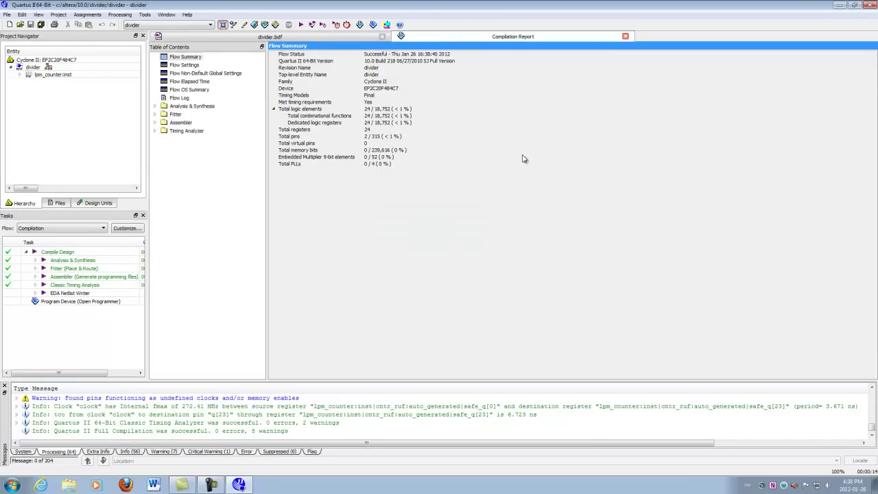
click(625, 36)
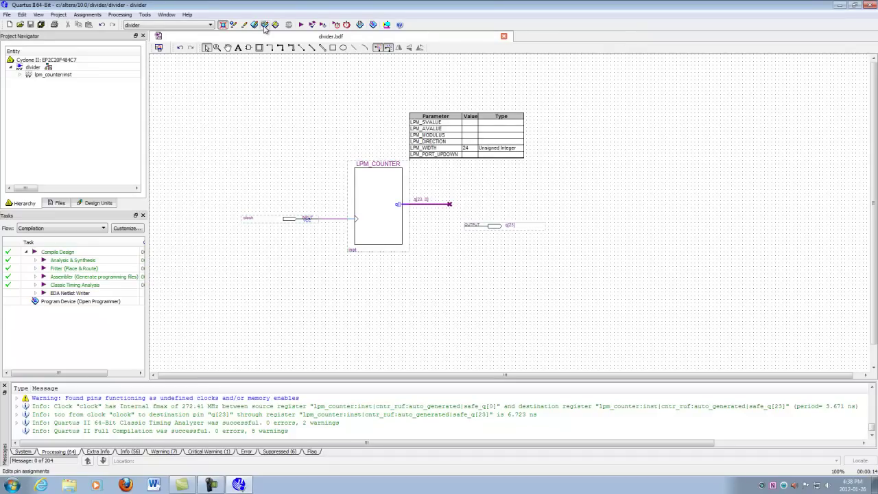
In the Pin Planner, assign the clock input to location PIN_B12
click(265, 26)
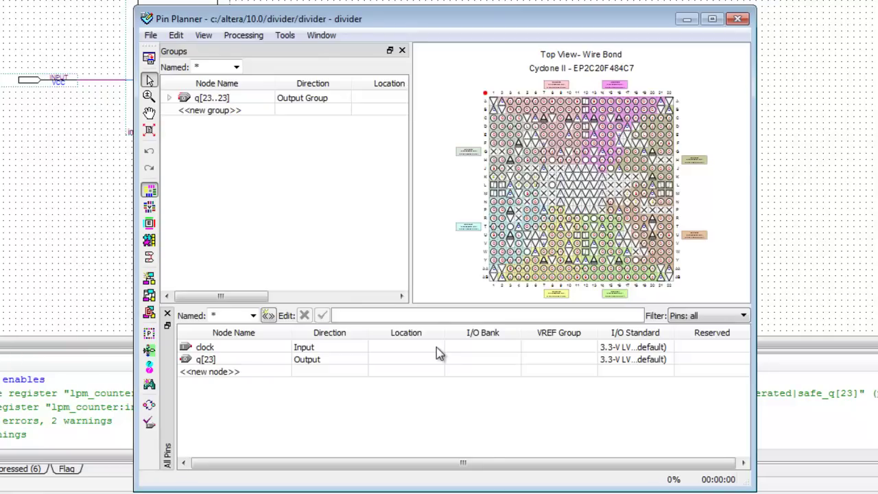
double_click(436, 348)
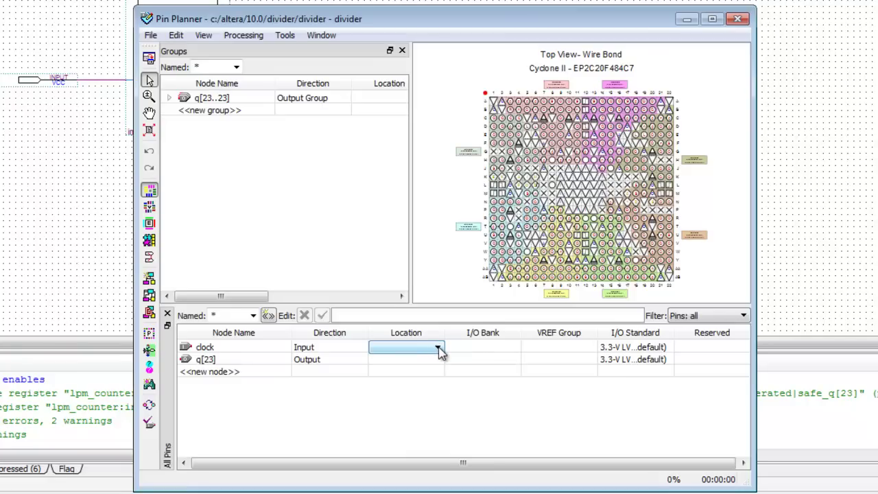
click(437, 349)
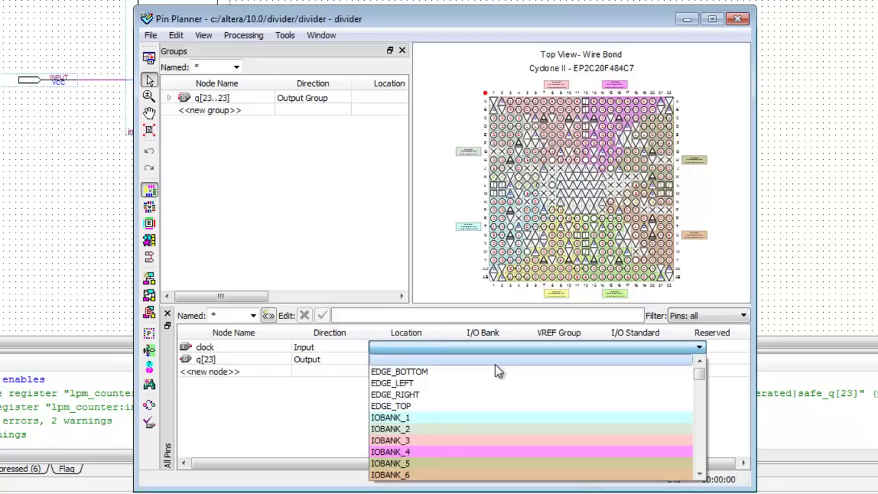
drag(701, 458, 702, 465)
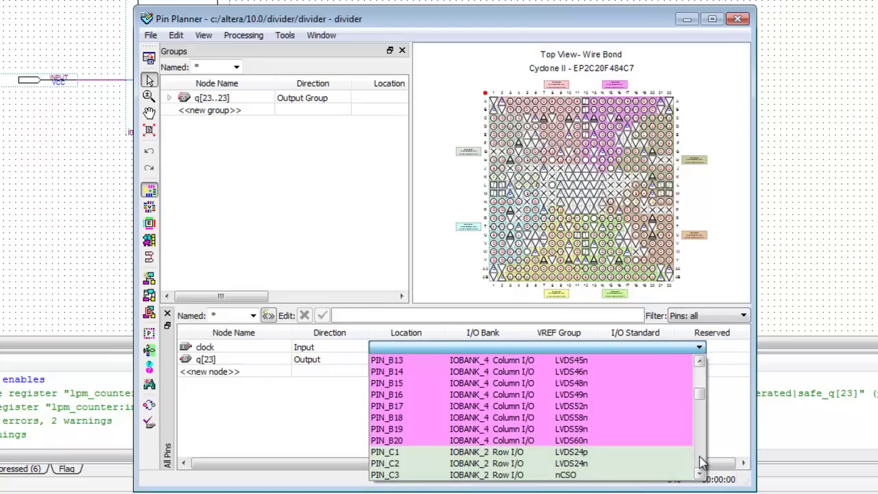
drag(699, 360, 699, 360)
click(410, 394)
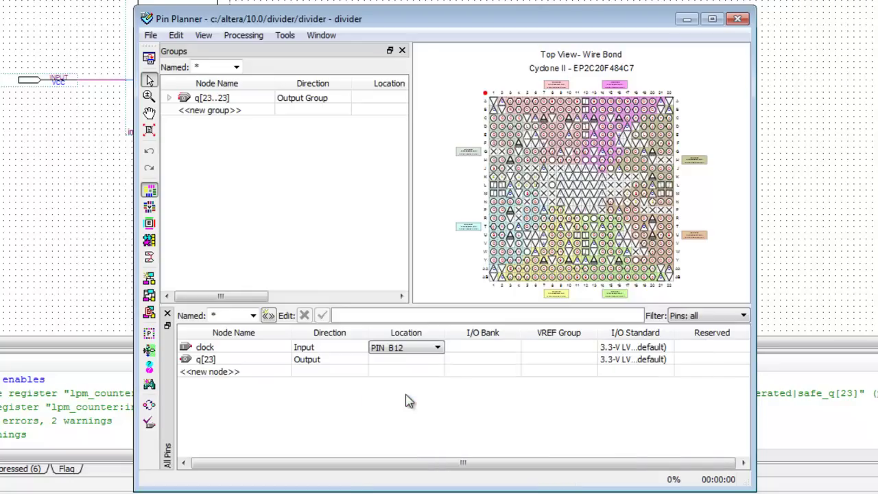
Assign the q[23] output to PIN_R20 and close the Pin Planner
click(439, 361)
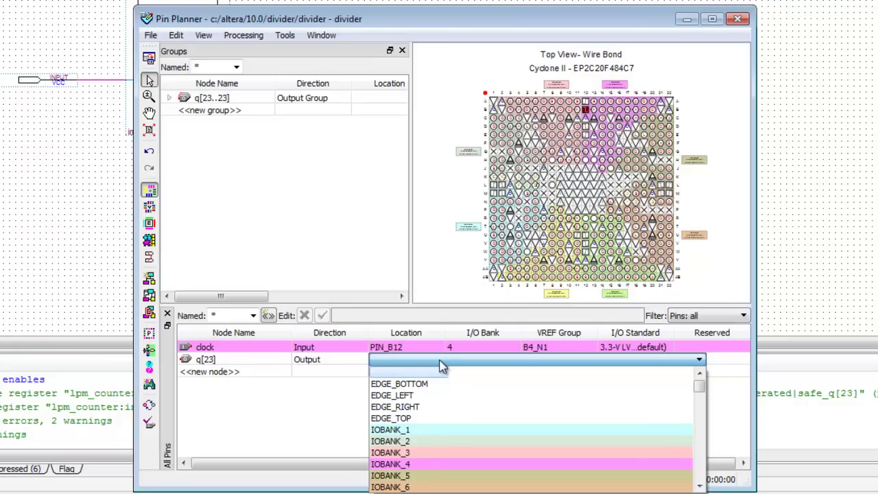
drag(699, 388, 701, 456)
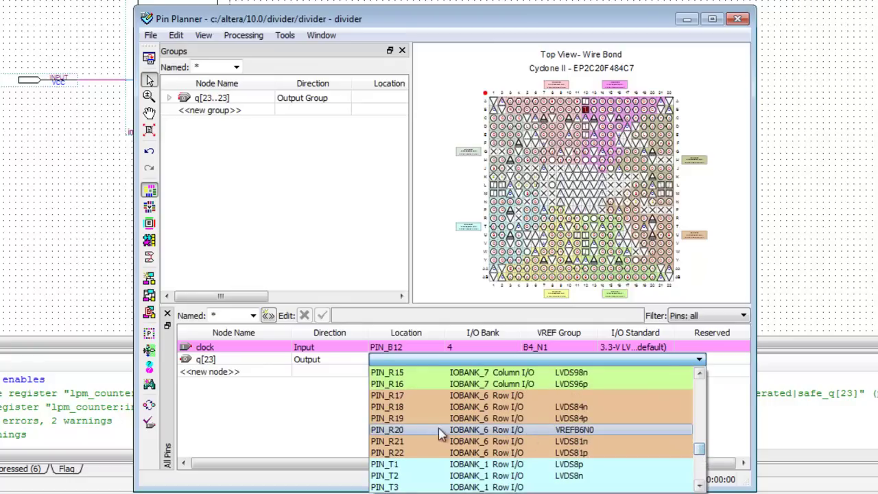
click(409, 431)
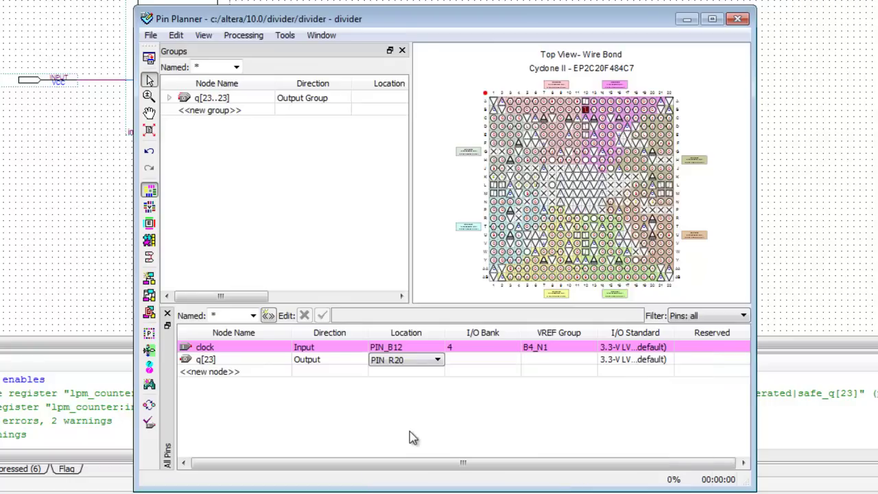
click(443, 377)
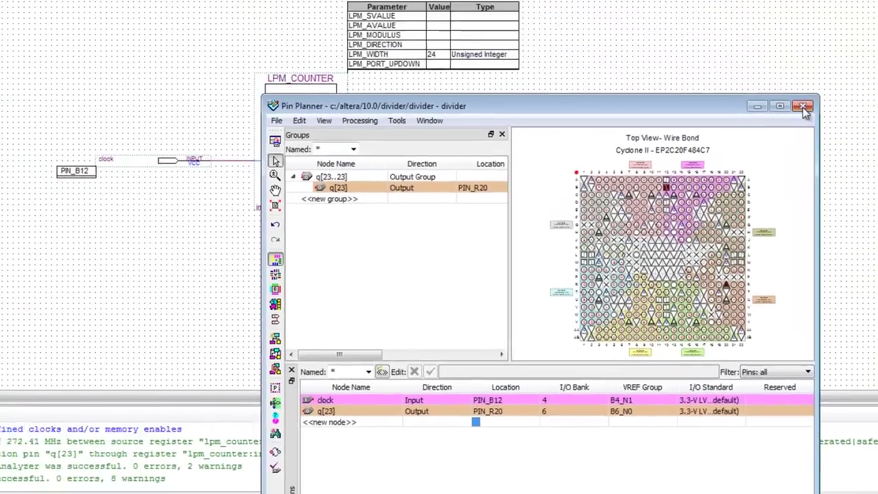
click(738, 18)
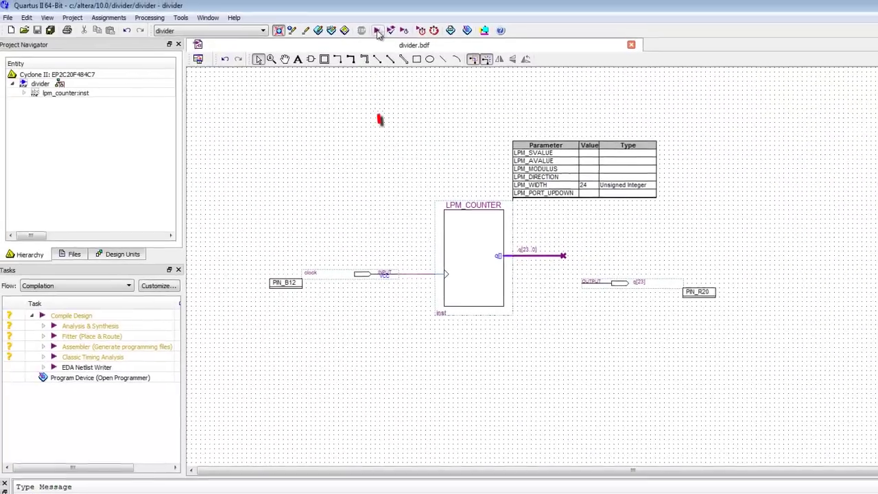
Recompile the divider design with the new pin locations, then close the compilation report
click(378, 31)
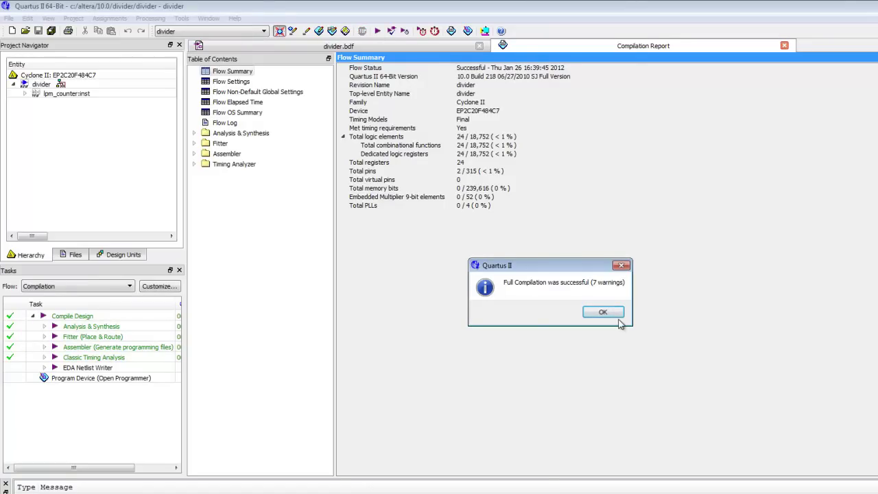
click(604, 313)
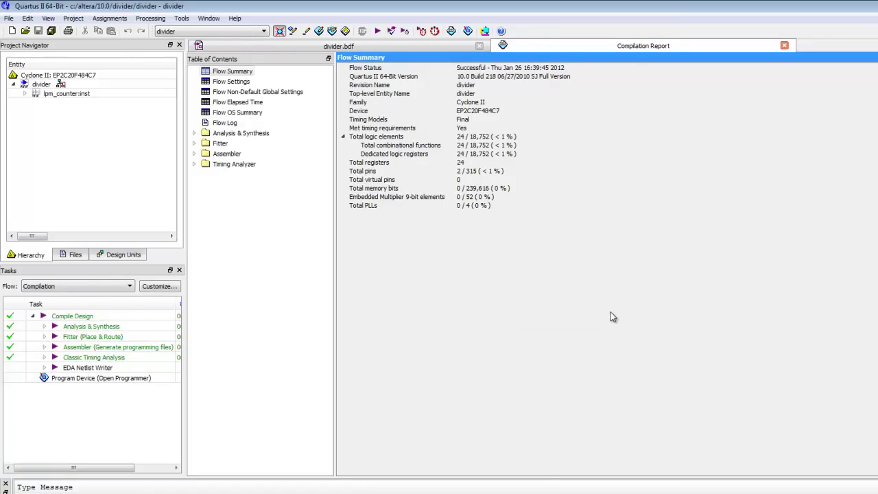
click(785, 46)
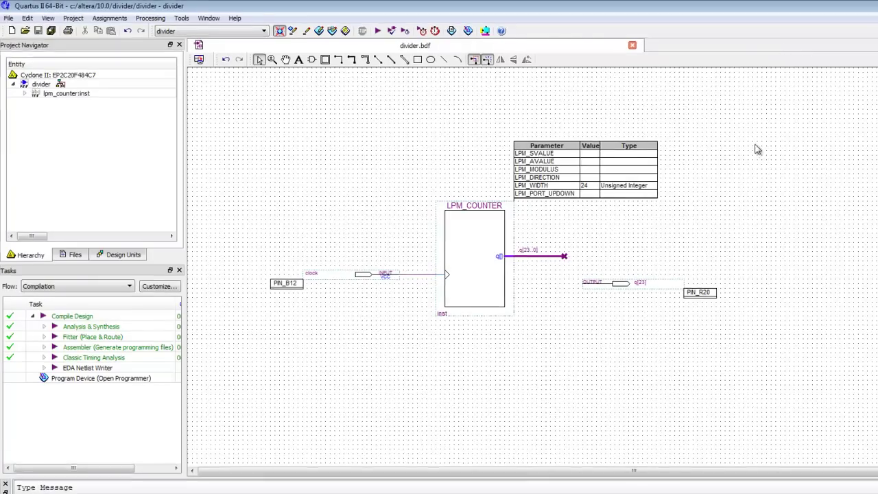
Program divider.sof onto the board over USB-Blaster to 100%, then close the Programmer
click(507, 28)
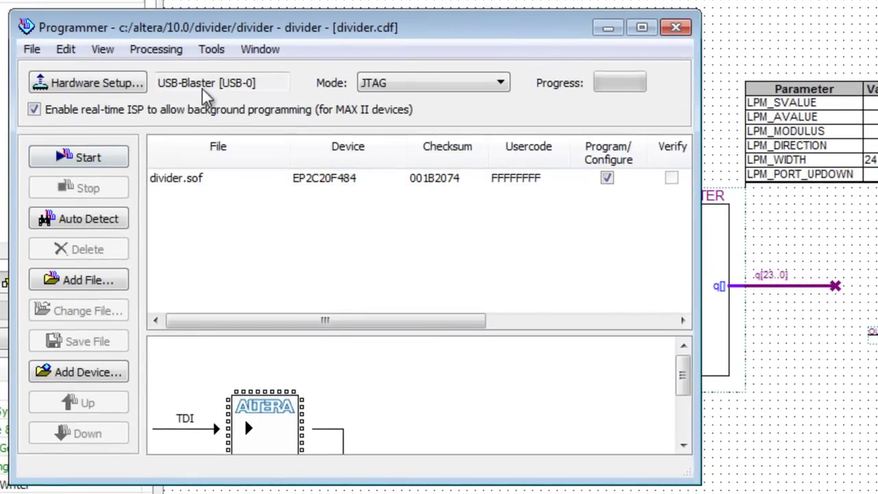
click(110, 161)
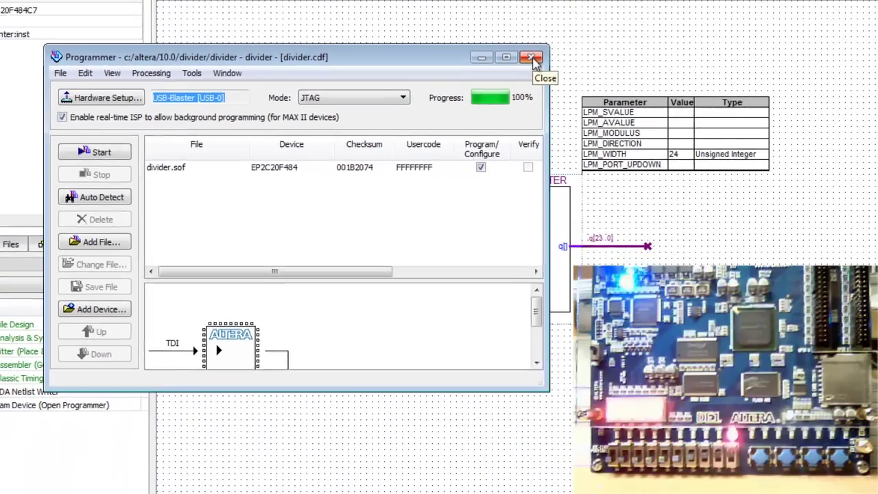
click(588, 47)
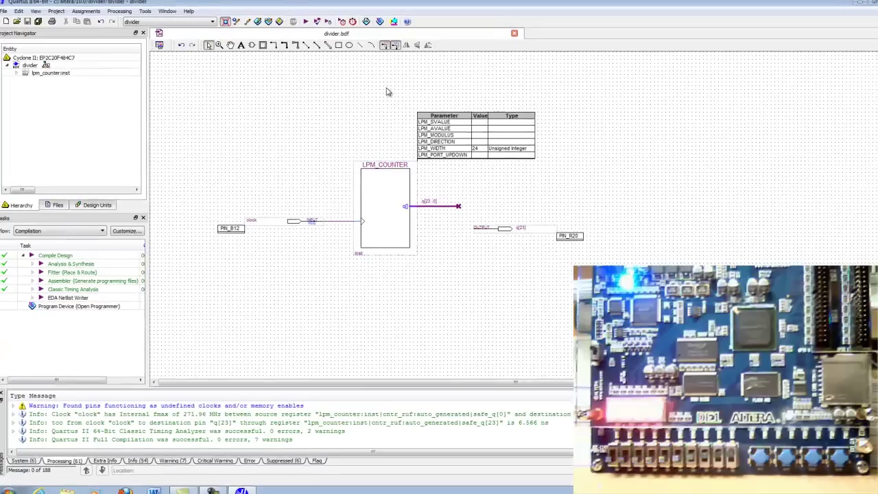